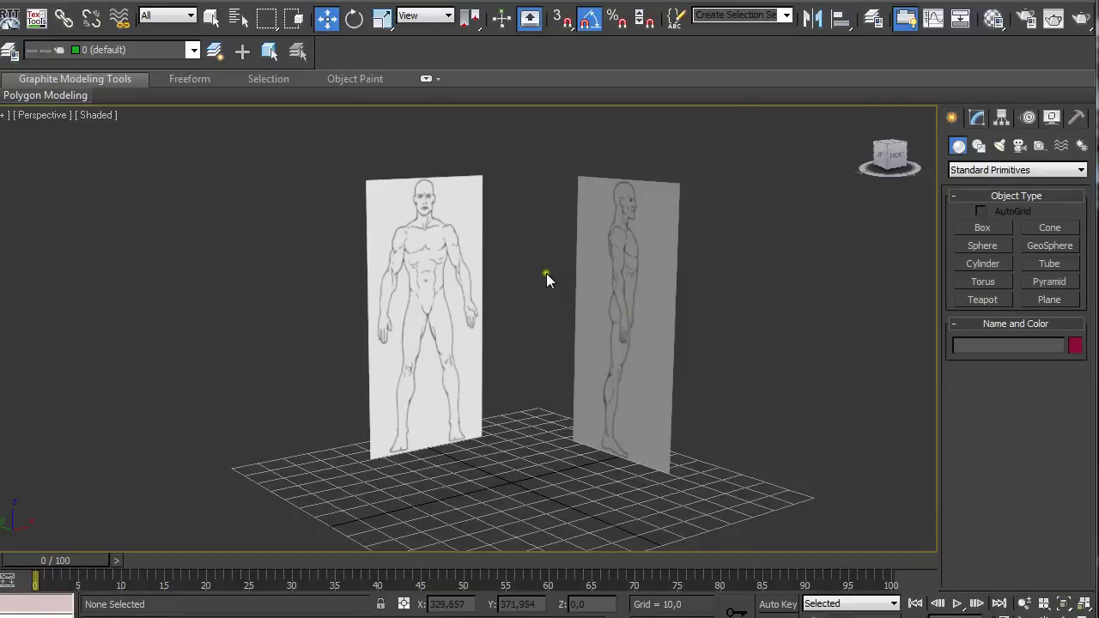
# Review the existing blueprint planes and the front and side blueprint images in their folder
pyautogui.moveTo(547, 274); pyautogui.dragTo(532, 268, button='middle')
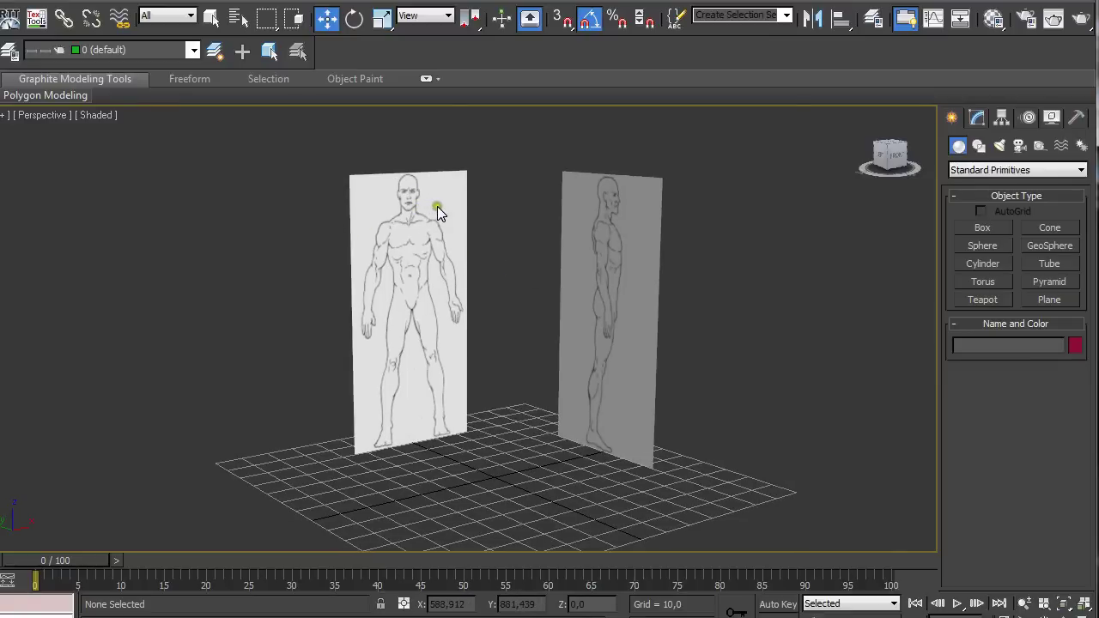
pyautogui.keyDown('alt'); pyautogui.moveTo(447, 208); pyautogui.dragTo(427, 235, button='middle'); pyautogui.keyUp('alt')
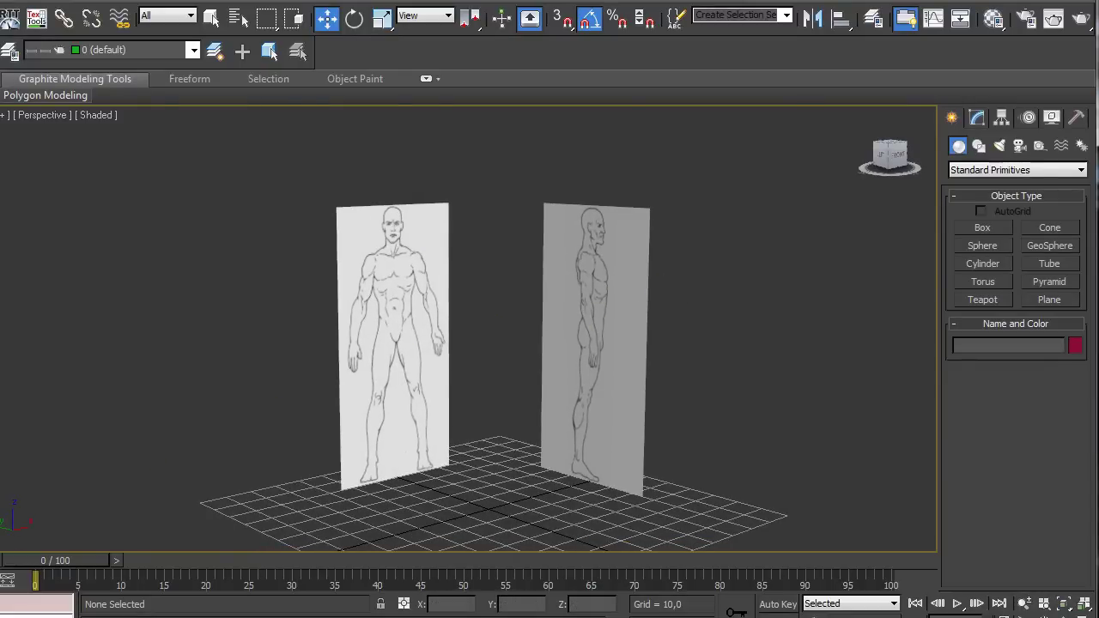
pyautogui.hotkey('alt', 'Tab')
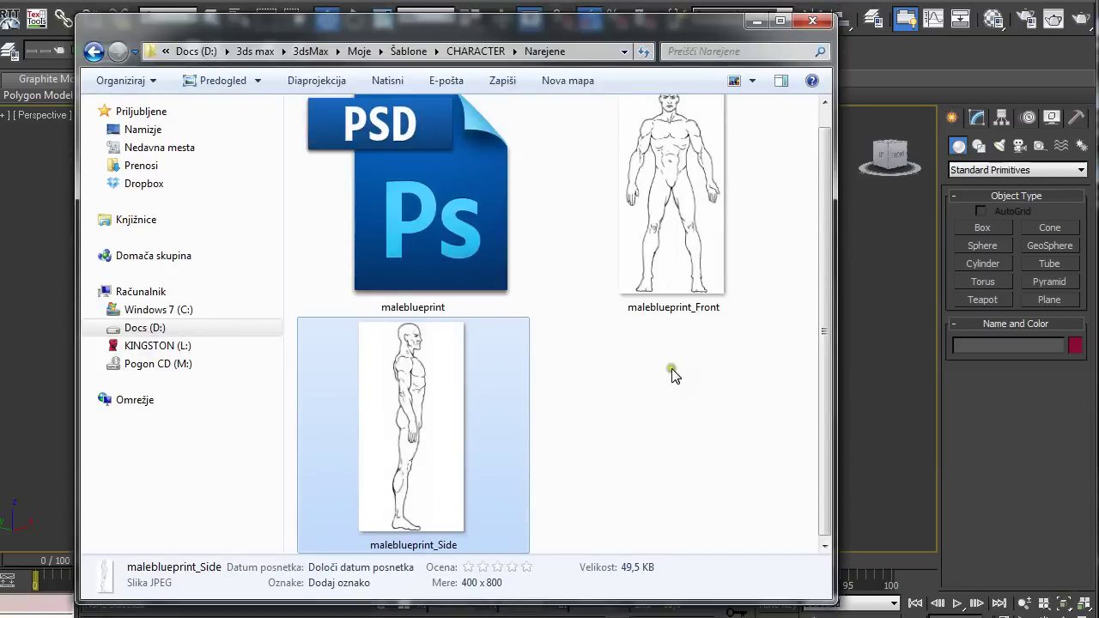
pyautogui.moveTo(824, 322); pyautogui.dragTo(824, 307)
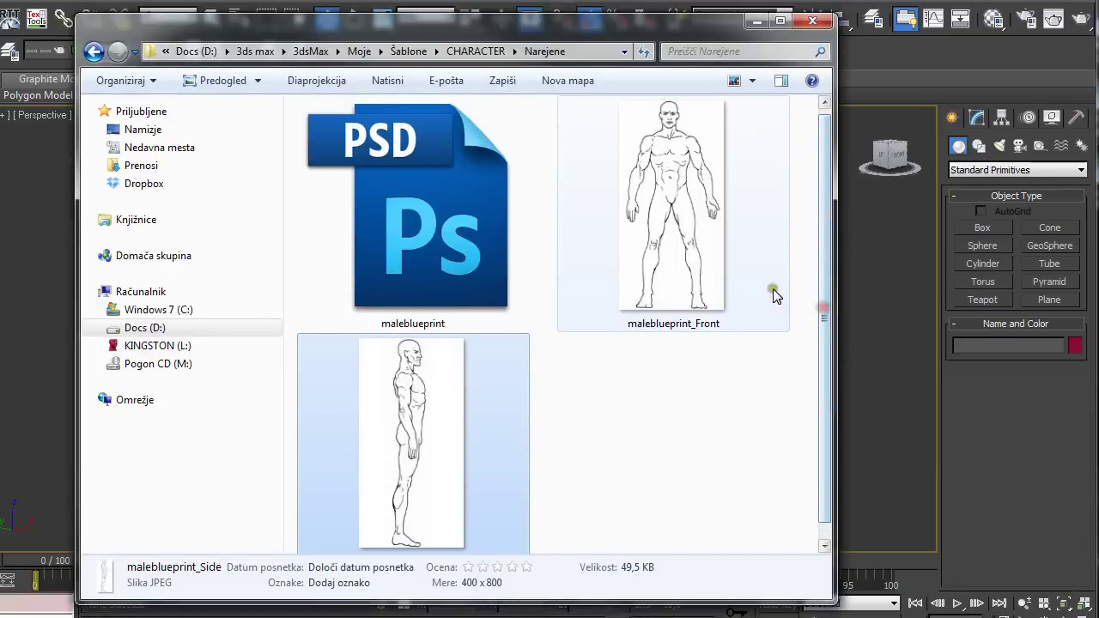
pyautogui.click(659, 229)
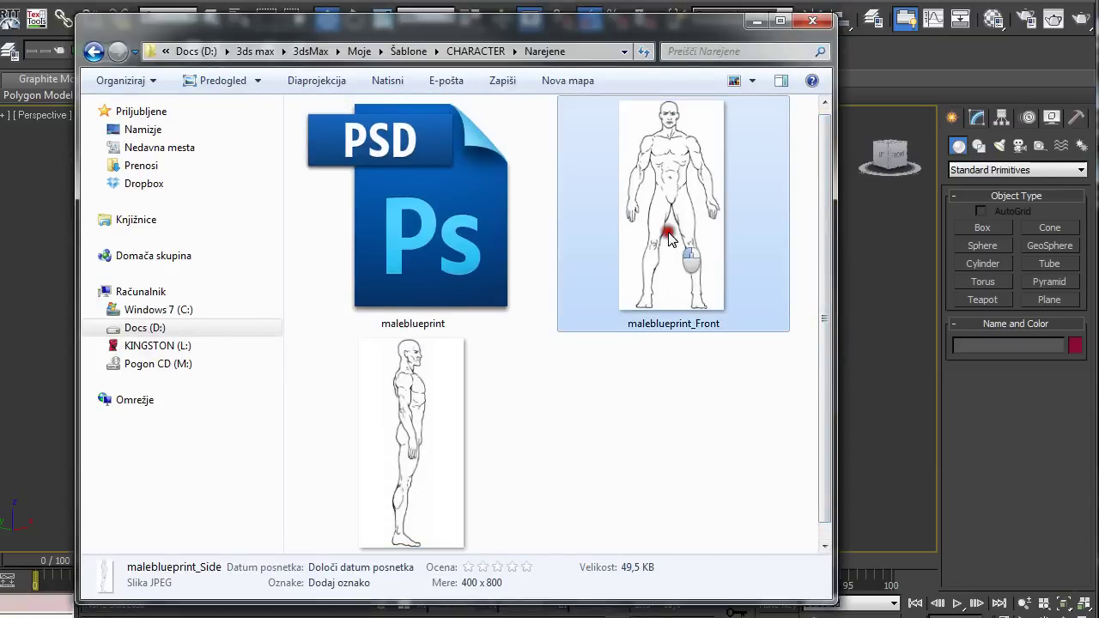
pyautogui.click(445, 445)
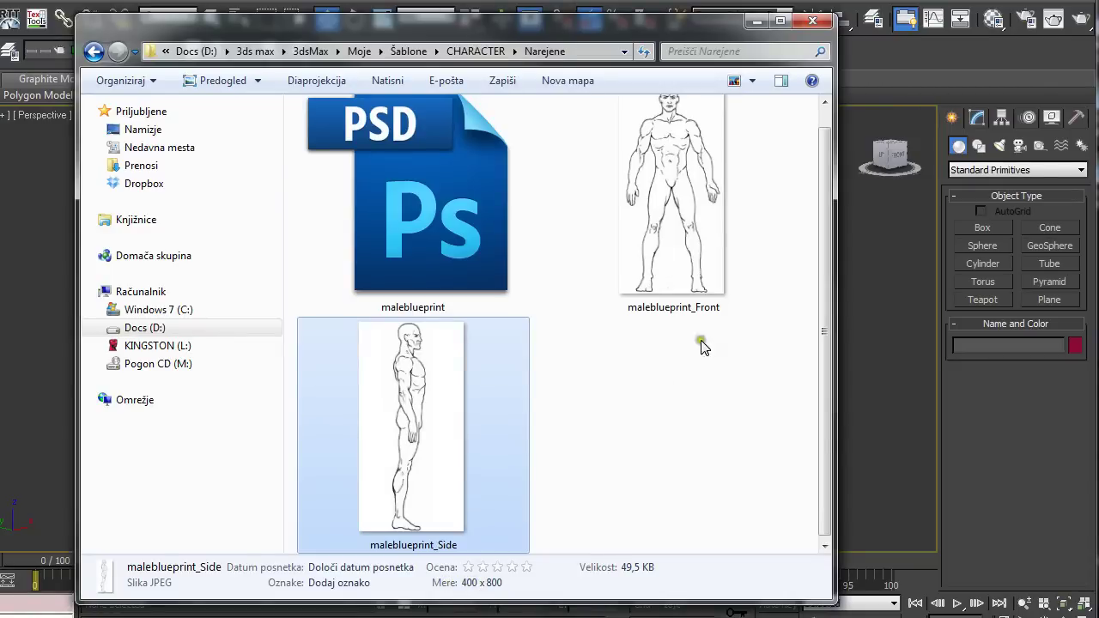
pyautogui.click(859, 279)
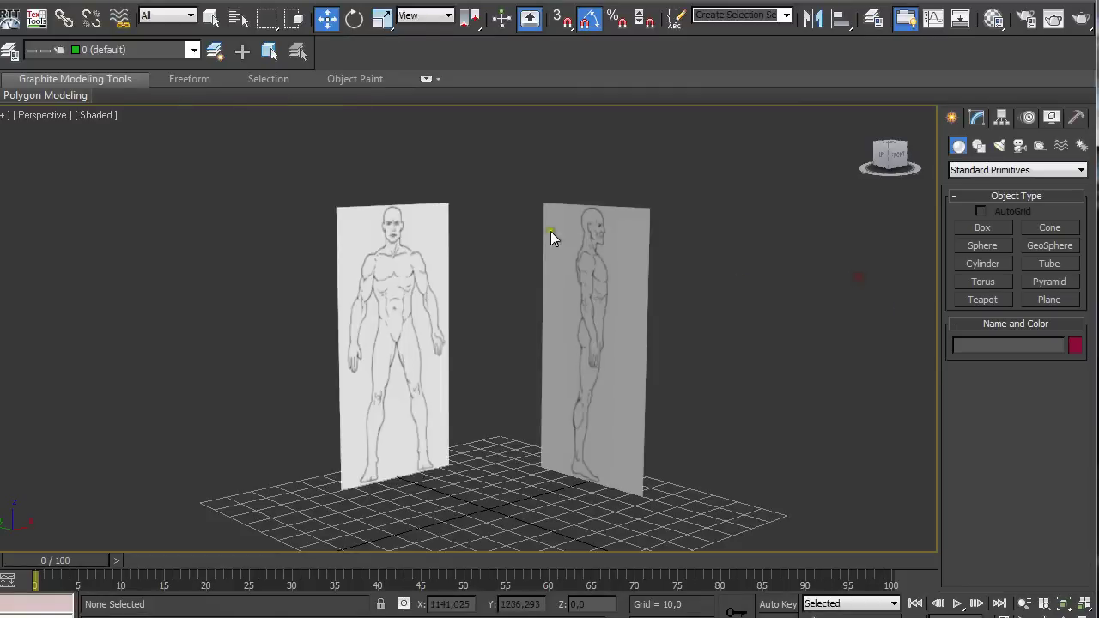
# Hide the reference-plane layer and switch to a gridless Front view
pyautogui.click(195, 51)
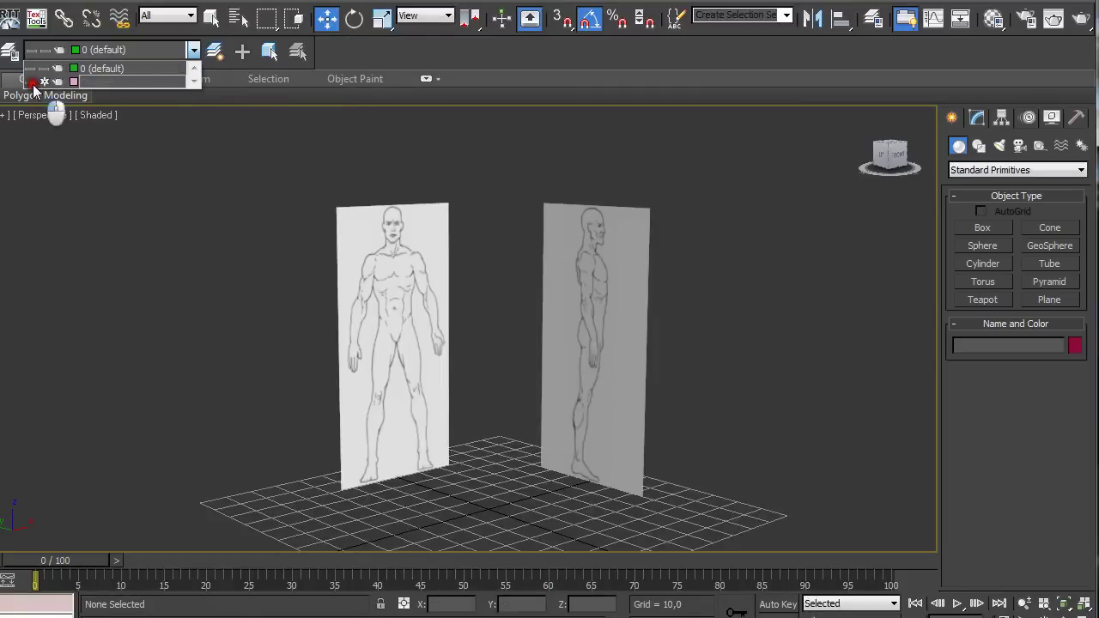
pyautogui.click(30, 80)
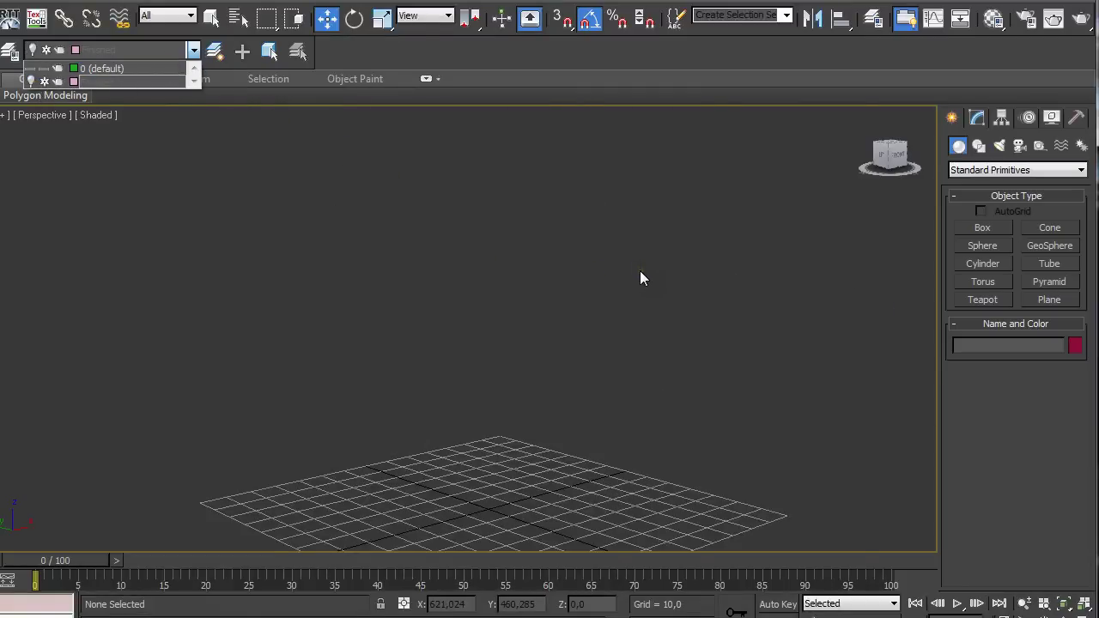
pyautogui.press('f')
pyautogui.press('g')
pyautogui.press('g')
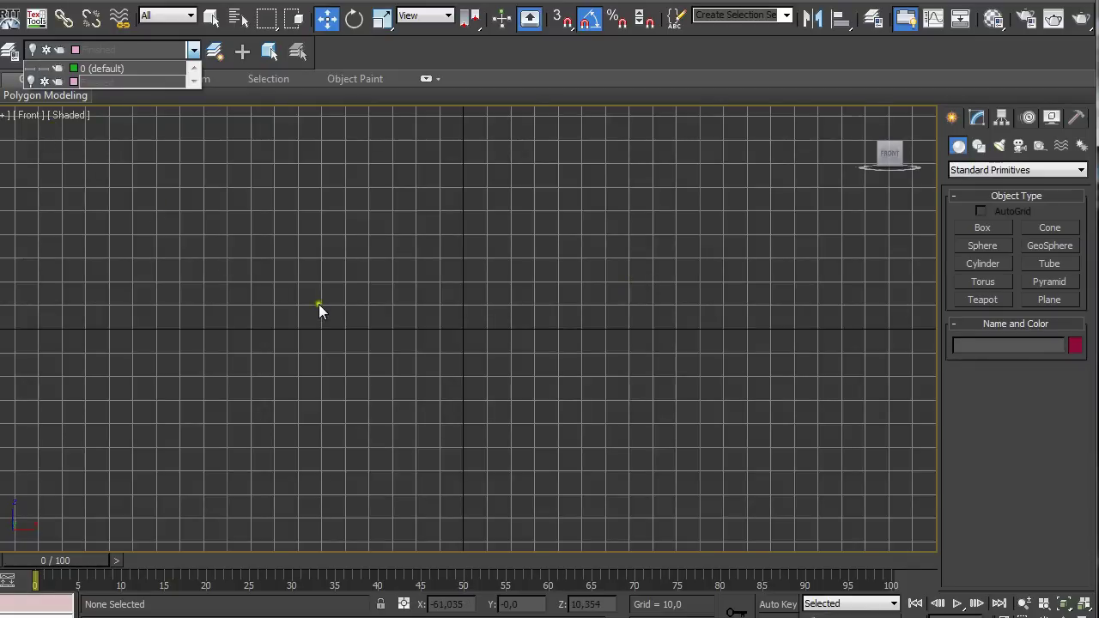
pyautogui.press('g')
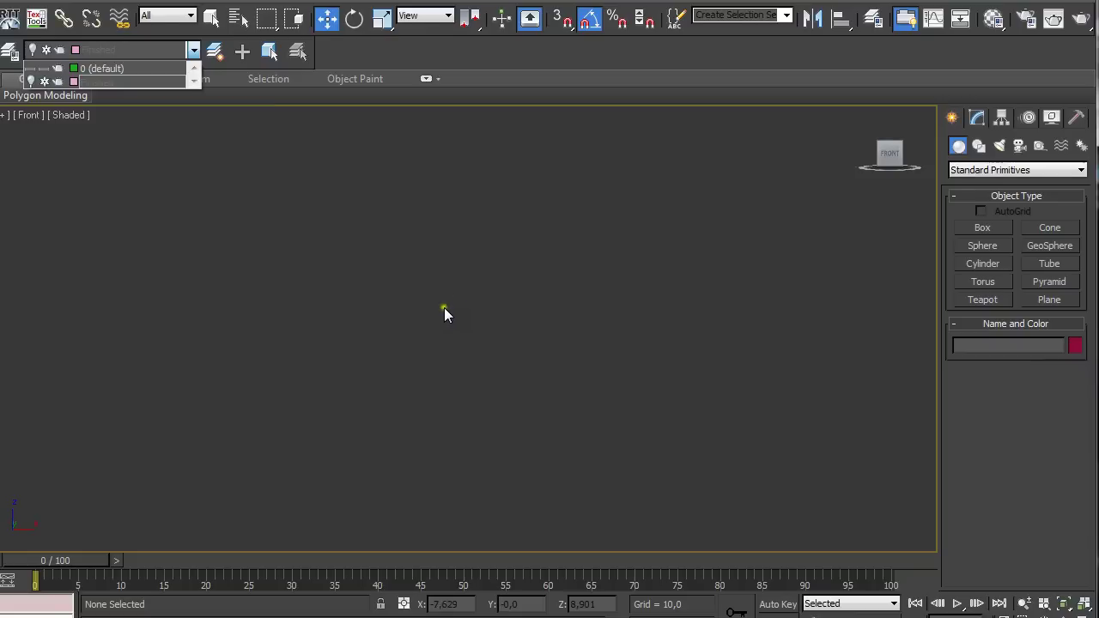
# Draw a tall plane (about 149.7 by 82.8) in the Front view and show its parameters
pyautogui.click(1049, 300)
pyautogui.moveTo(388, 149); pyautogui.dragTo(584, 503)
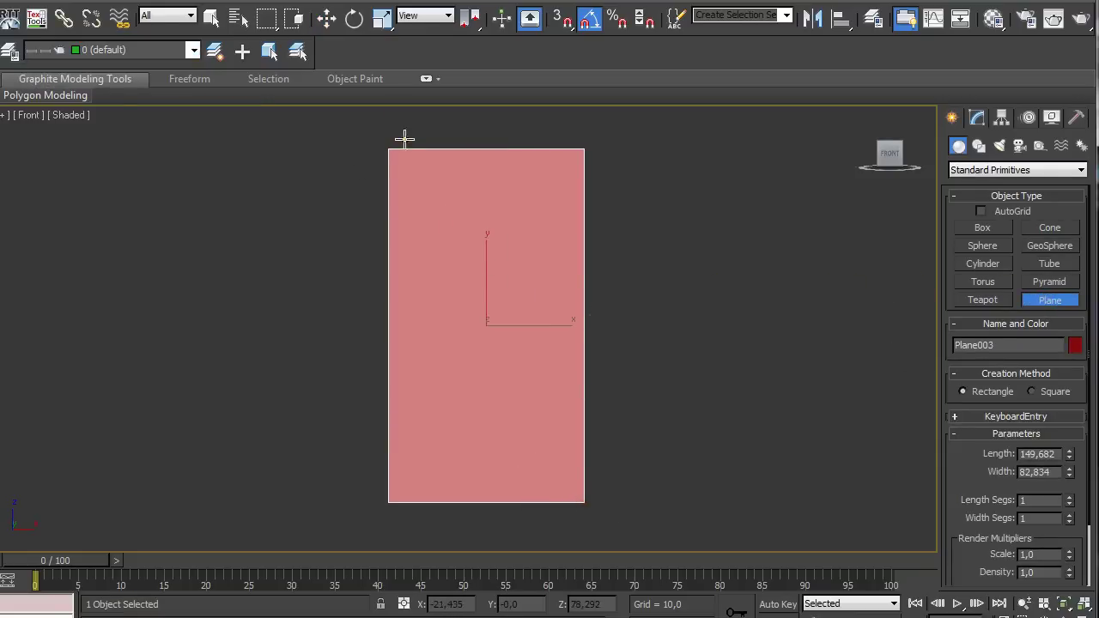
pyautogui.press('w')
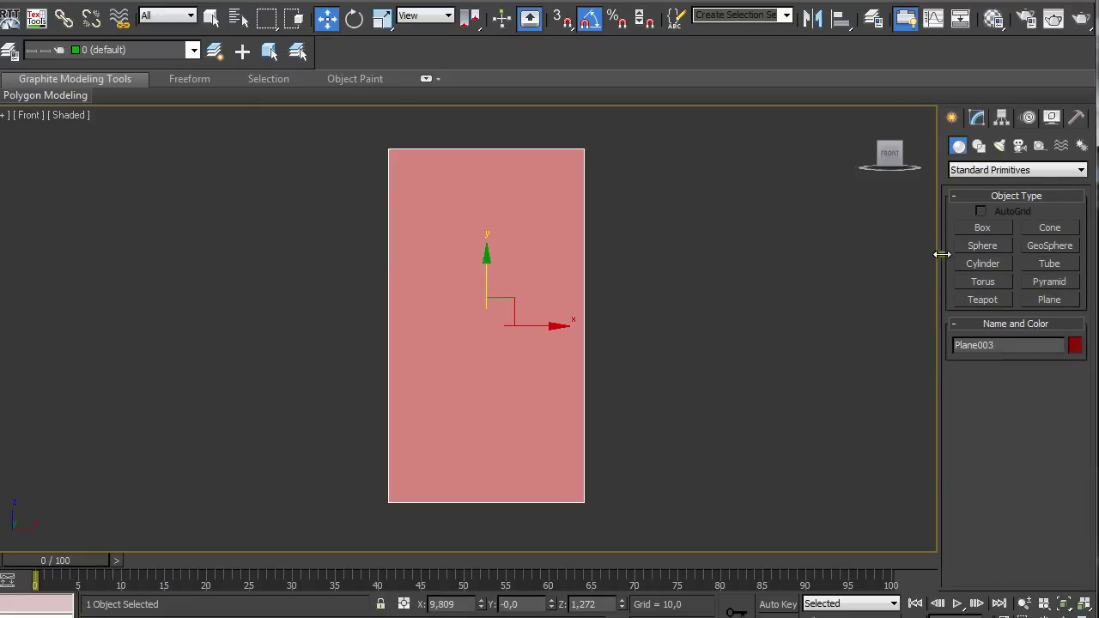
pyautogui.click(977, 118)
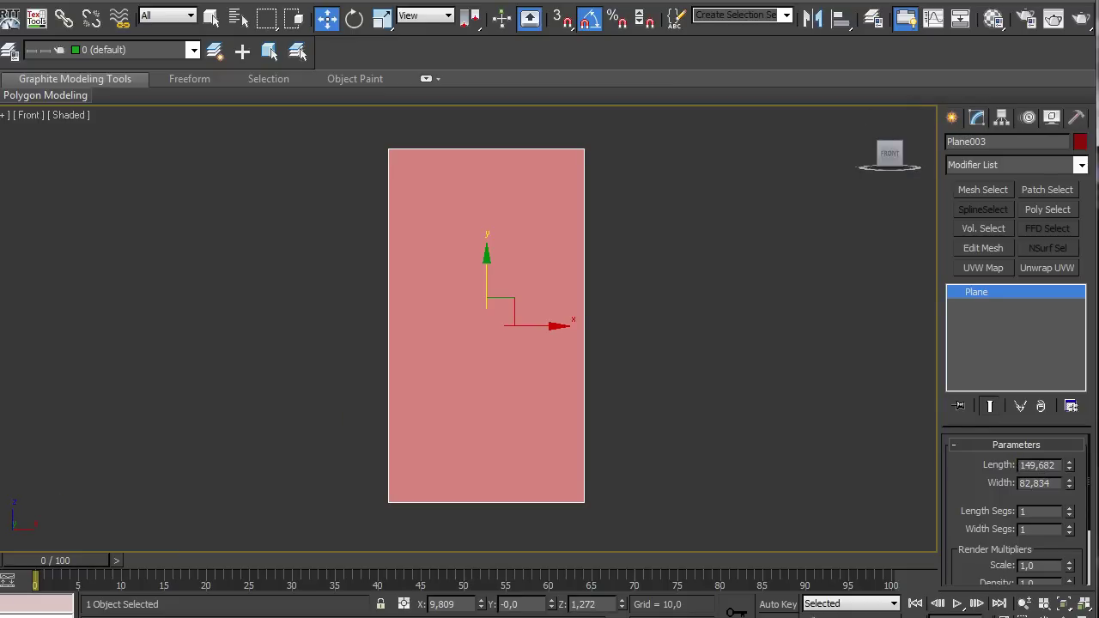
pyautogui.hotkey('alt', 'Tab')
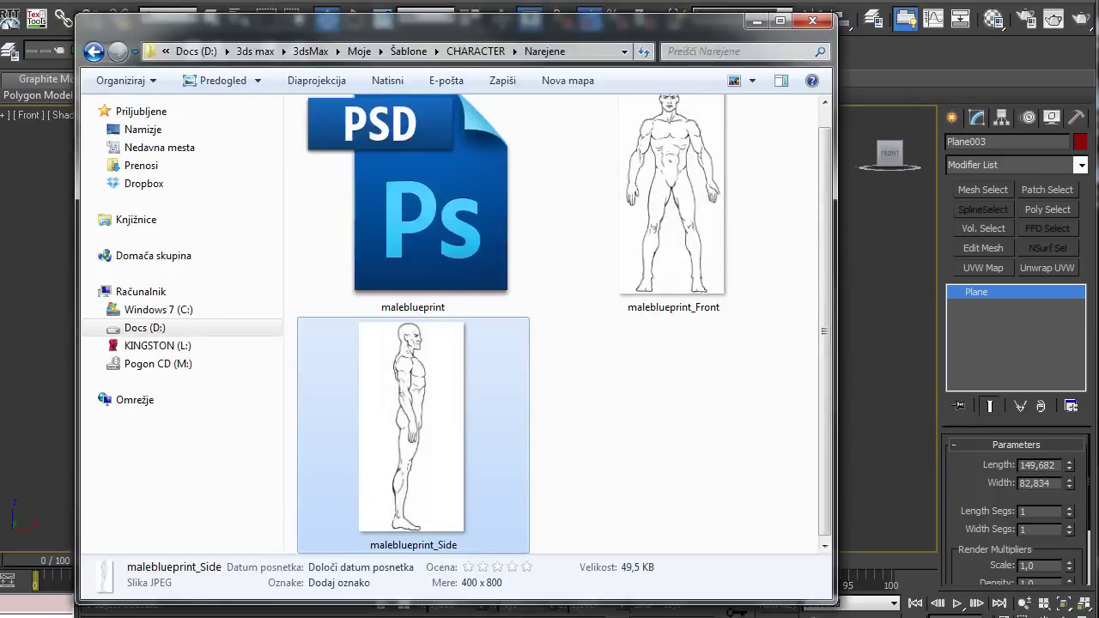
pyautogui.click(472, 583)
pyautogui.click(495, 584)
pyautogui.click(777, 22)
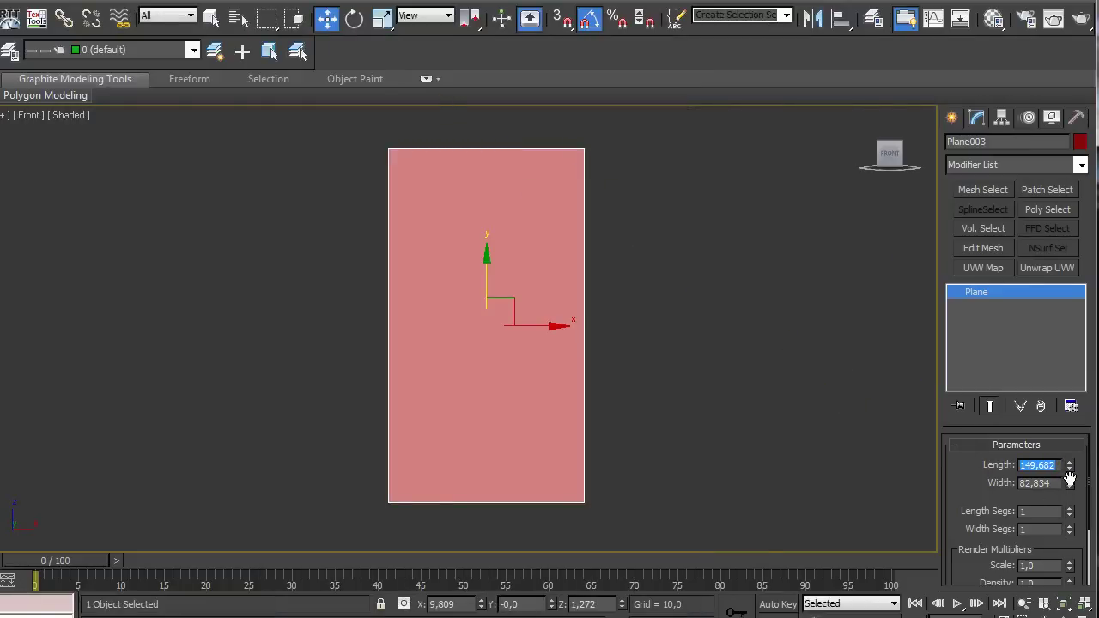
# Enter Length 100 and Width 50 for Plane003, then recentre and reselect it
pyautogui.write('100')
pyautogui.press('Tab')
pyautogui.write('50')
pyautogui.press('Return')
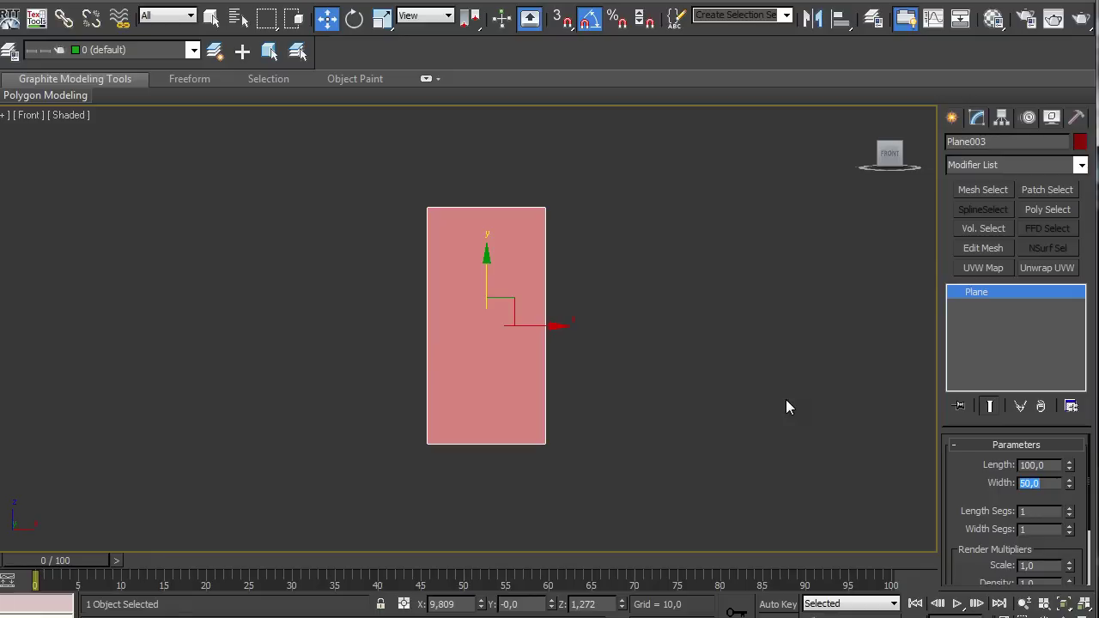
pyautogui.click(742, 329)
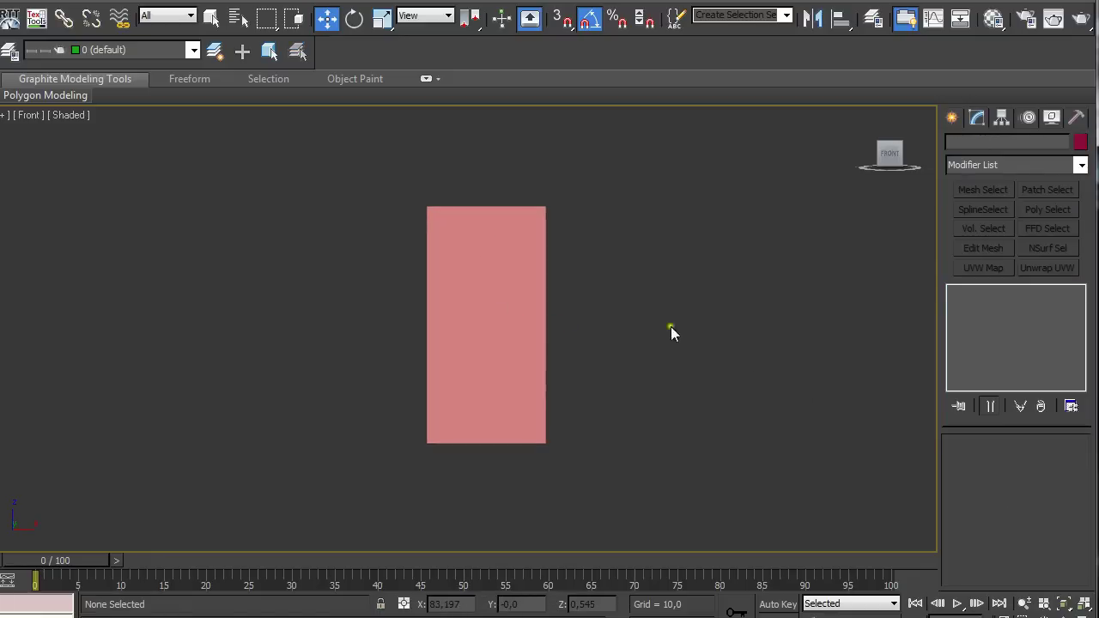
pyautogui.moveTo(637, 324); pyautogui.dragTo(660, 329, button='middle')
pyautogui.click(498, 229)
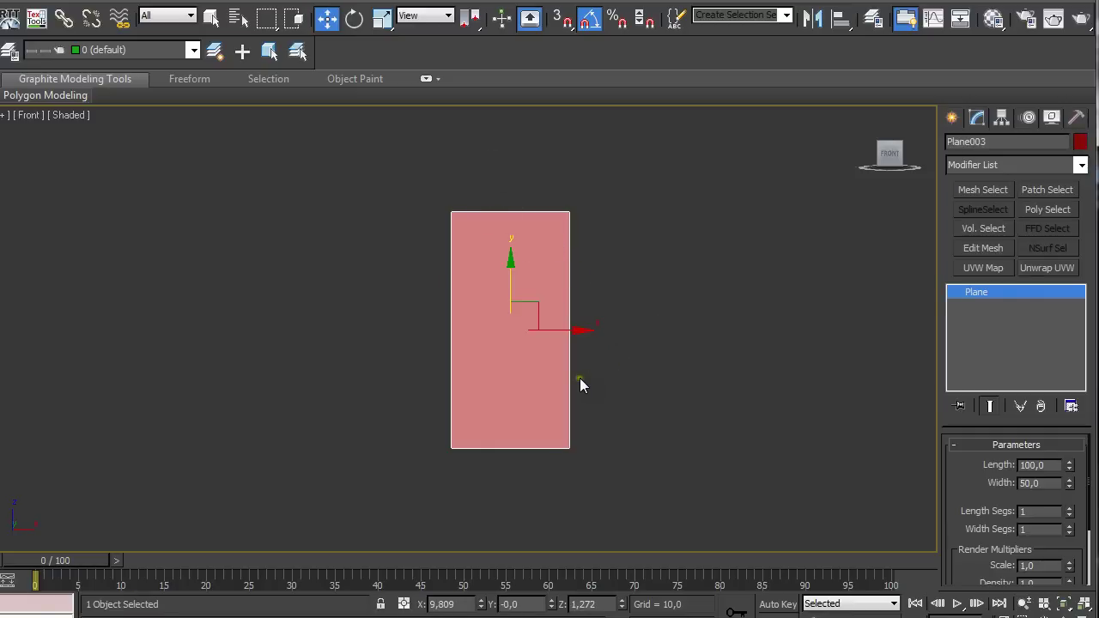
# Restore the grid and switch to a Perspective view of the standing plane
pyautogui.press('g')
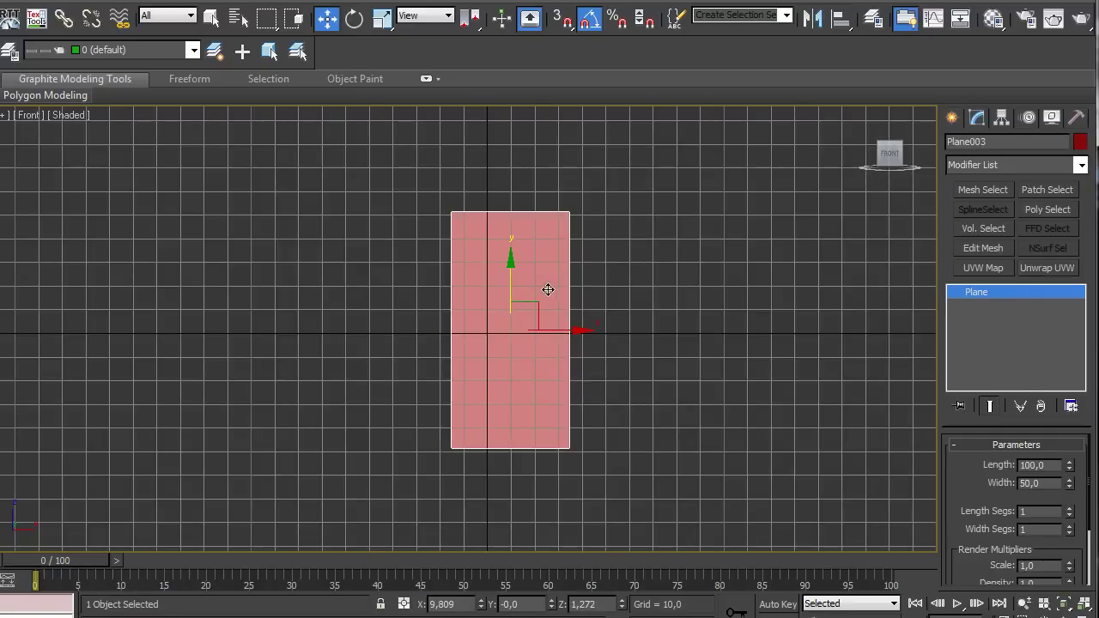
pyautogui.press('p')
pyautogui.keyDown('alt'); pyautogui.moveTo(501, 260); pyautogui.dragTo(532, 284, button='middle'); pyautogui.keyUp('alt')
pyautogui.keyDown('alt'); pyautogui.moveTo(468, 369); pyautogui.dragTo(507, 411, button='middle'); pyautogui.keyUp('alt')
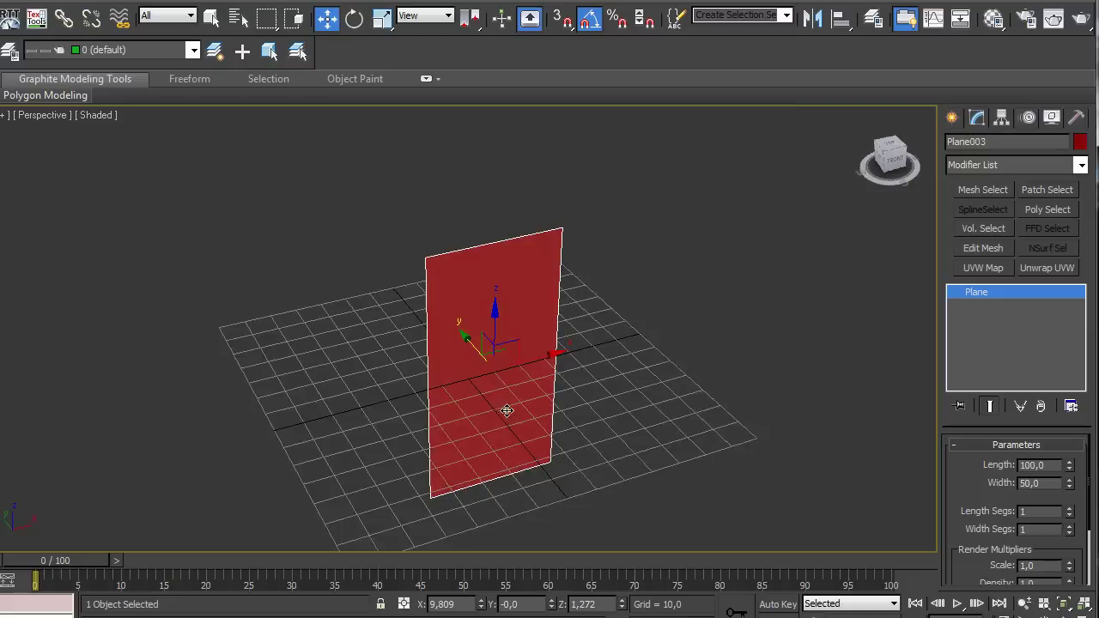
pyautogui.keyDown('alt'); pyautogui.moveTo(467, 449); pyautogui.dragTo(466, 418, button='middle'); pyautogui.keyUp('alt')
pyautogui.keyDown('alt'); pyautogui.moveTo(567, 442); pyautogui.dragTo(610, 403, button='middle'); pyautogui.keyUp('alt')
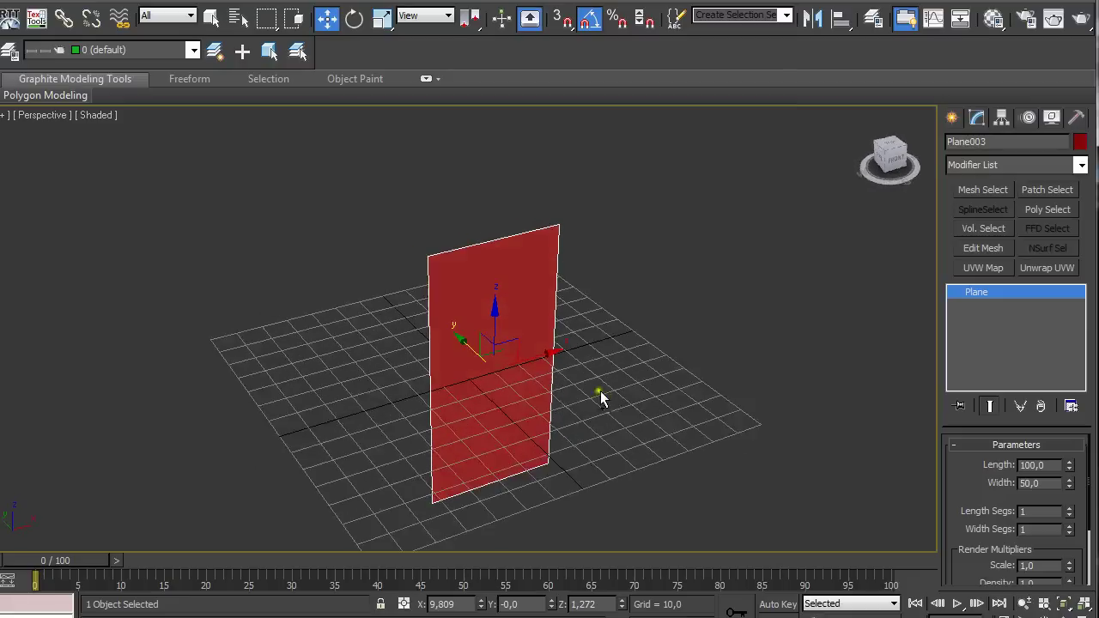
pyautogui.hotkey('shift', 'z')
pyautogui.hotkey('shift', 'z')
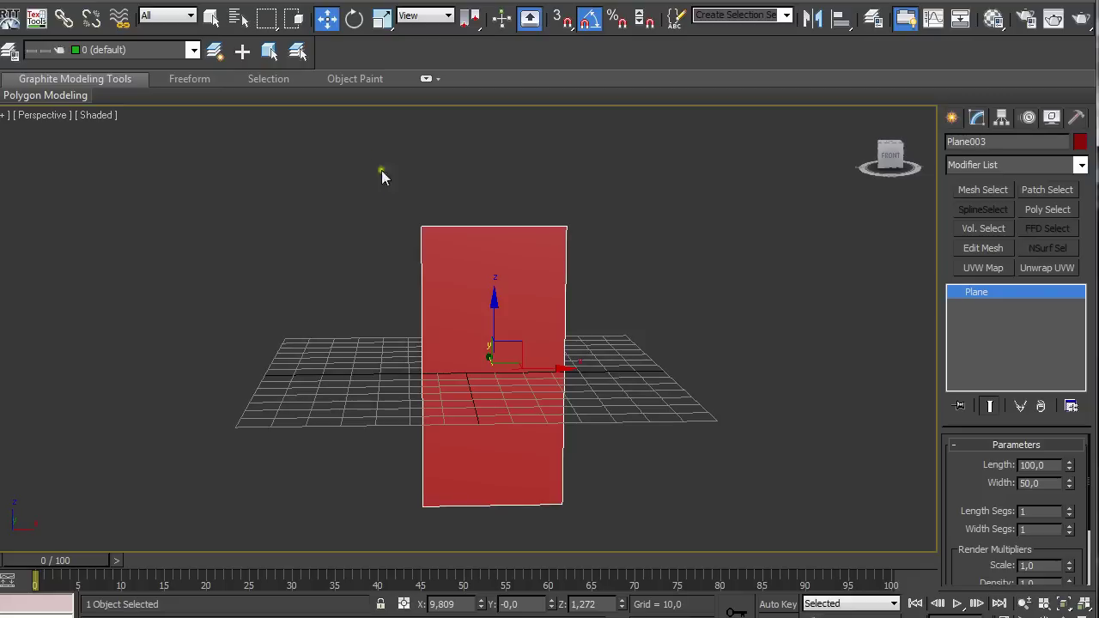
# Set the plane's absolute position to X 0 and Z 50 in the Move Transform Type-In
pyautogui.rightClick(326, 26)
pyautogui.moveTo(368, 115); pyautogui.dragTo(296, 123)
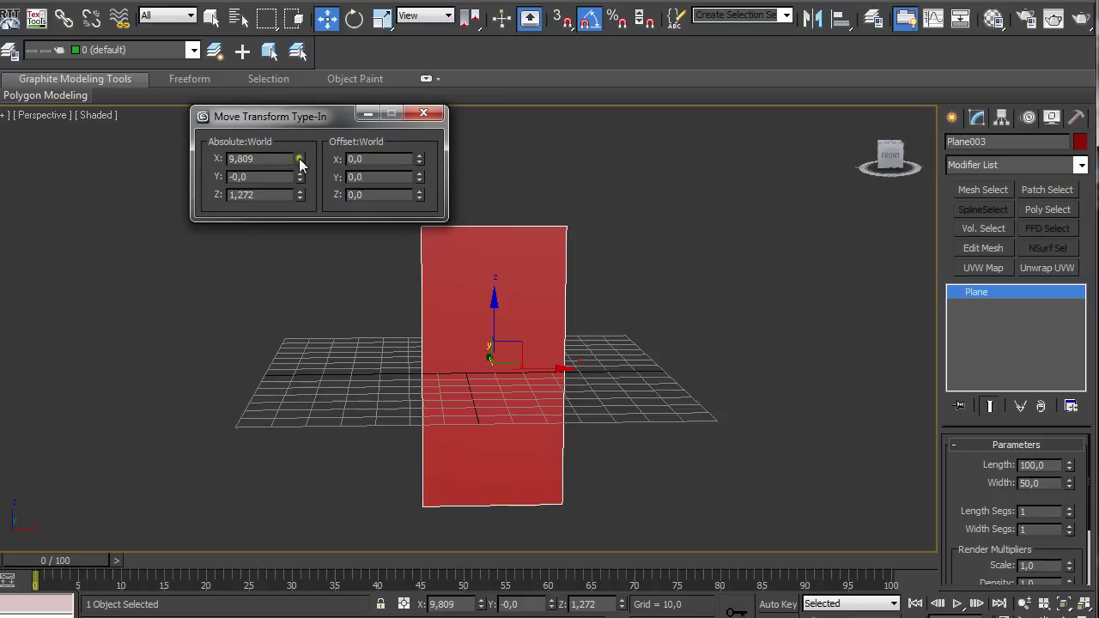
pyautogui.rightClick(300, 159)
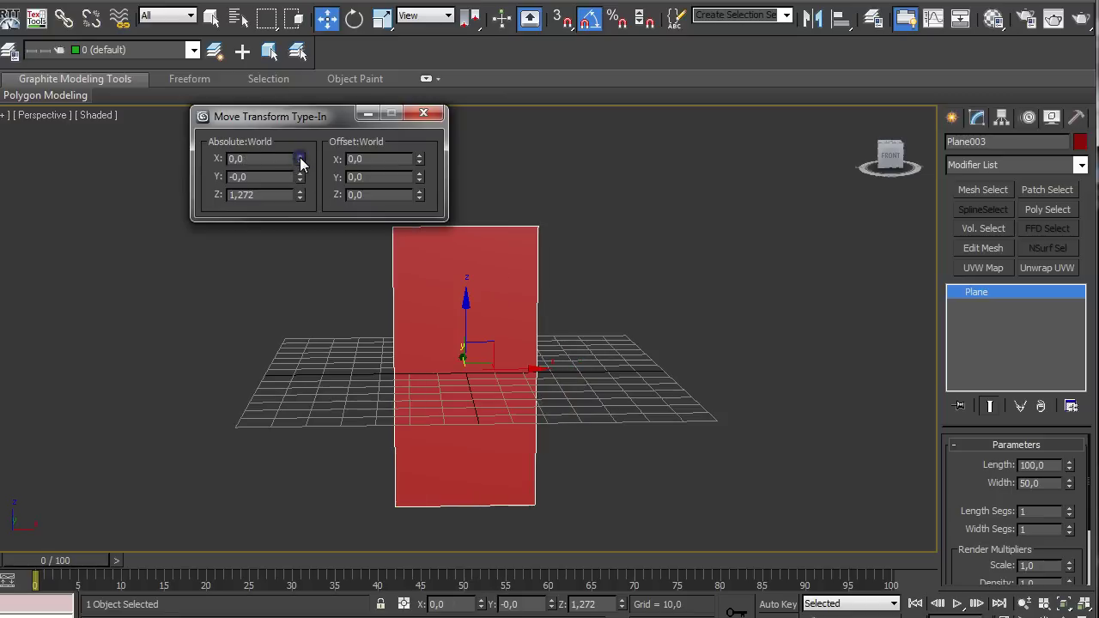
pyautogui.doubleClick(266, 194)
pyautogui.press('Return')
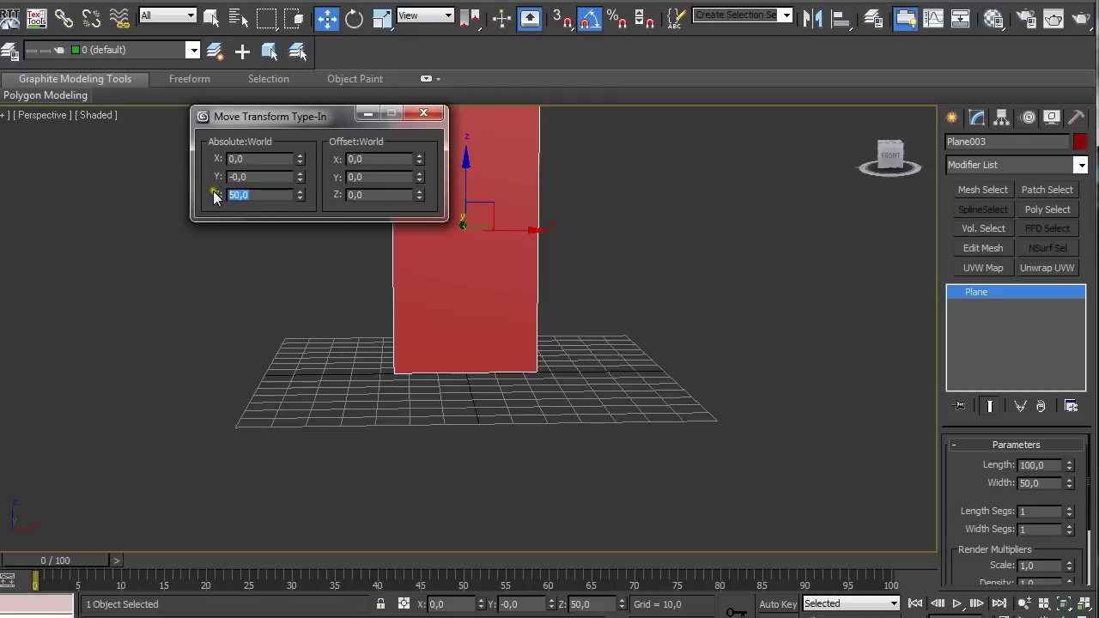
pyautogui.moveTo(573, 272); pyautogui.dragTo(669, 325, button='middle')
pyautogui.keyDown('alt'); pyautogui.moveTo(579, 428); pyautogui.dragTo(718, 412, button='middle'); pyautogui.keyUp('alt')
pyautogui.keyDown('alt'); pyautogui.moveTo(604, 479); pyautogui.dragTo(544, 424, button='middle'); pyautogui.keyUp('alt')
# Change material 04 - Default from Standard to Multi/Sub-Object, discarding the old material
pyautogui.click(417, 115)
pyautogui.moveTo(714, 250); pyautogui.dragTo(745, 250, button='middle')
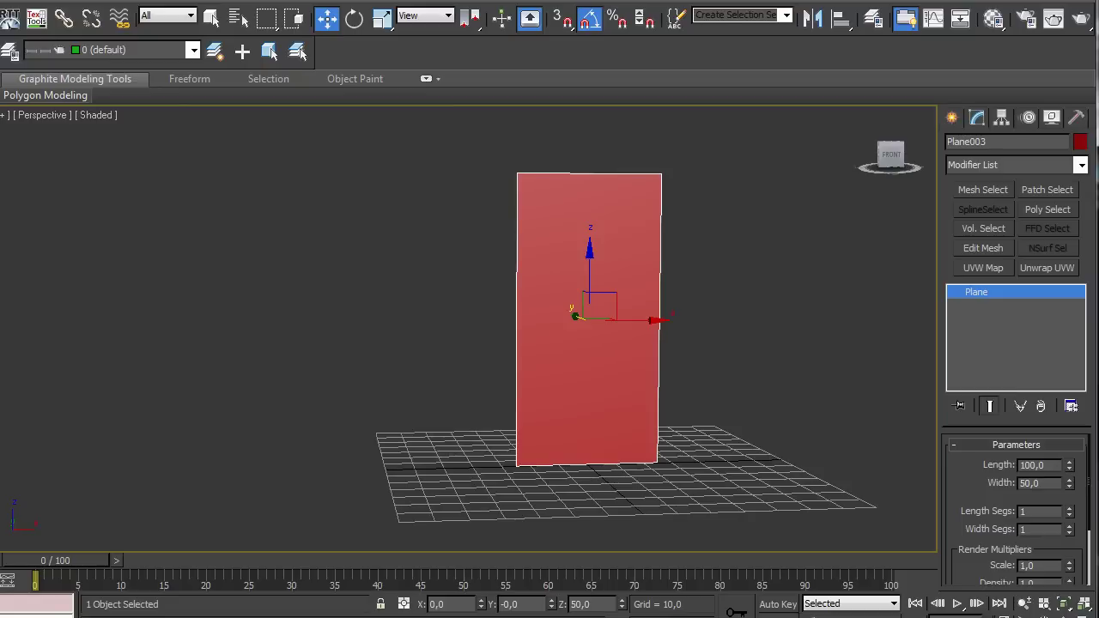
pyautogui.press('m')
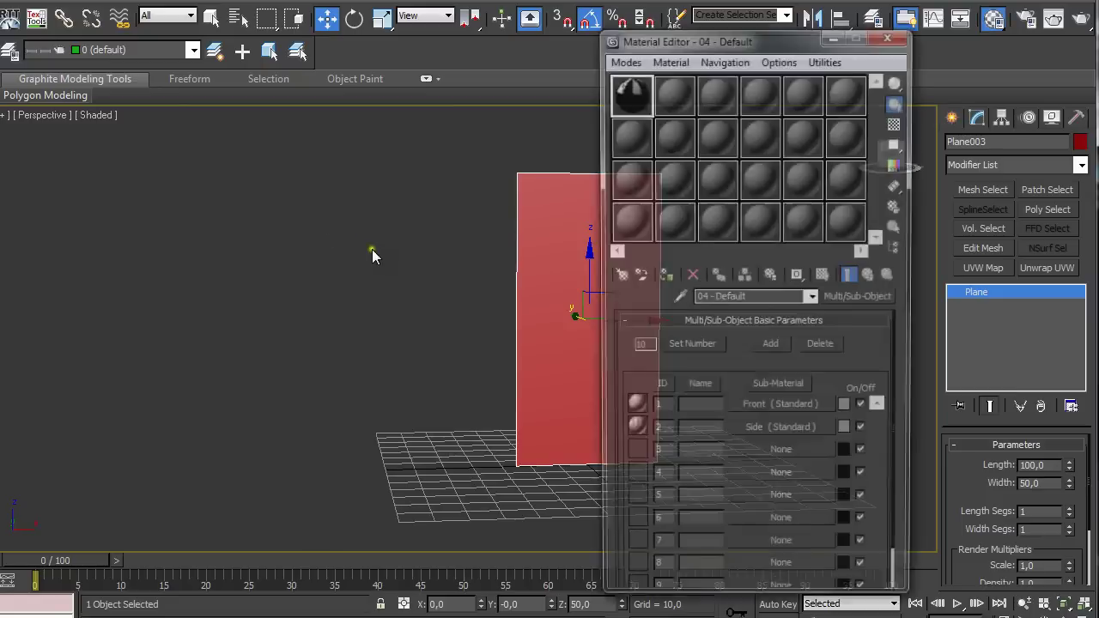
pyautogui.click(631, 96)
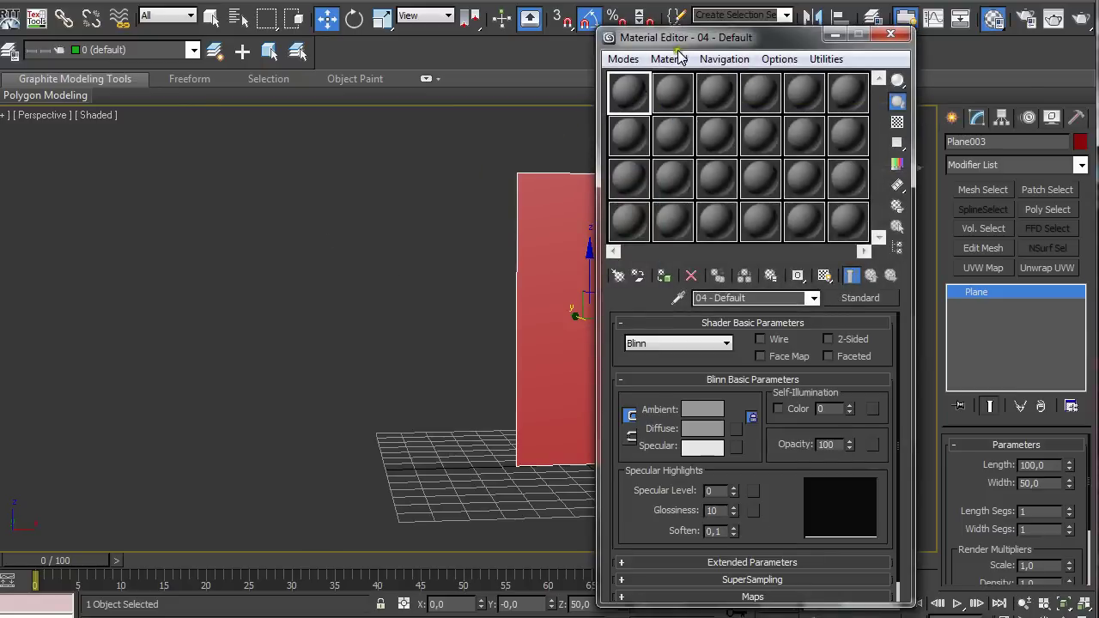
pyautogui.moveTo(690, 37); pyautogui.dragTo(232, 7)
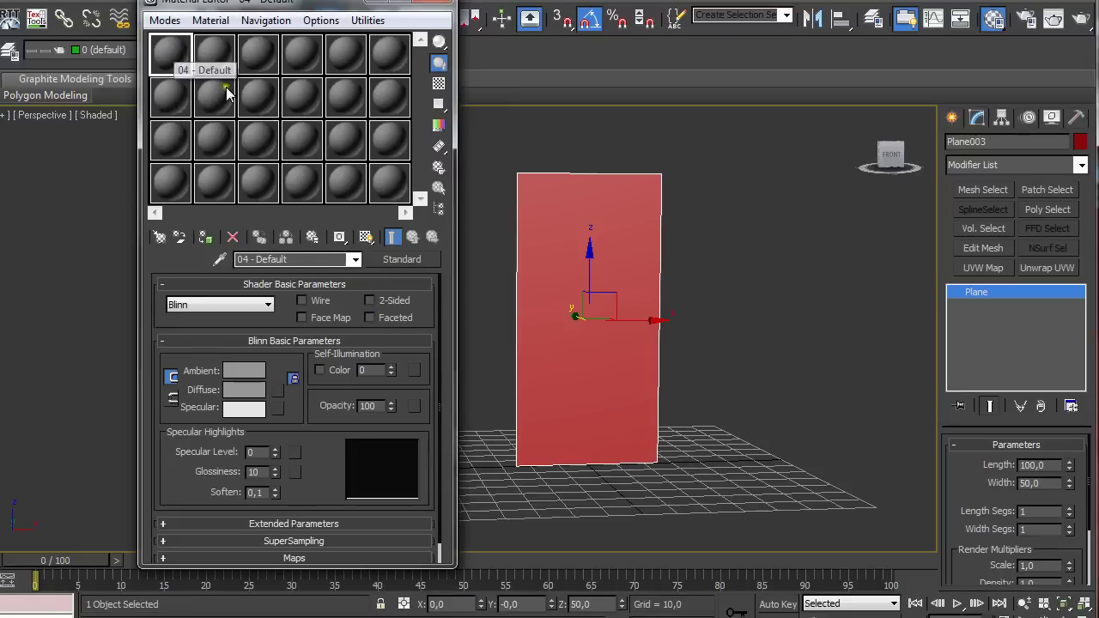
pyautogui.click(402, 260)
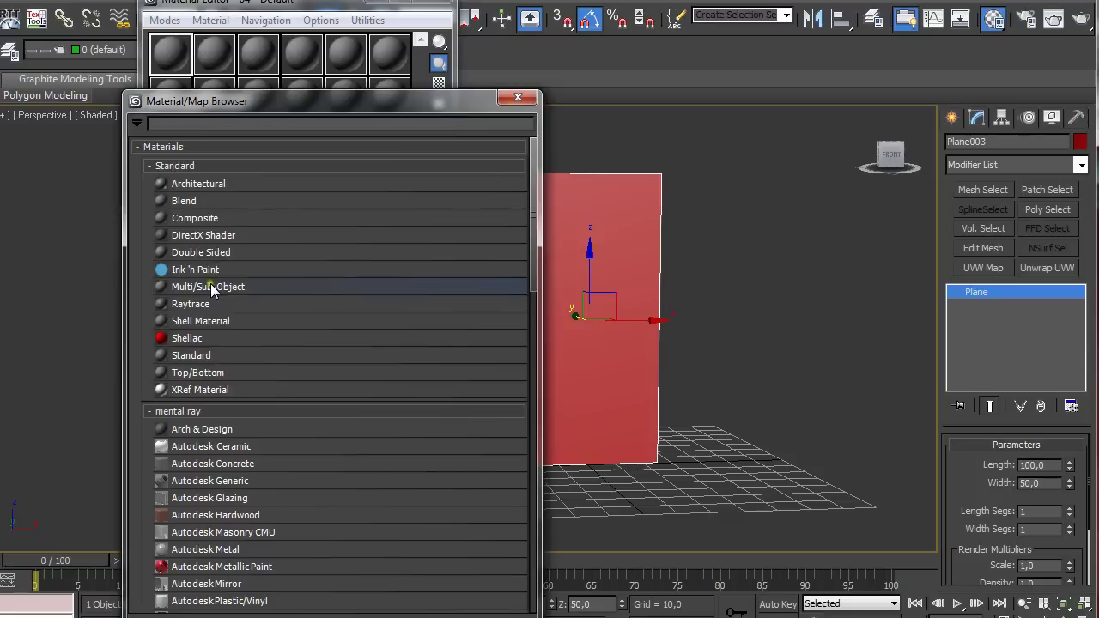
pyautogui.doubleClick(210, 287)
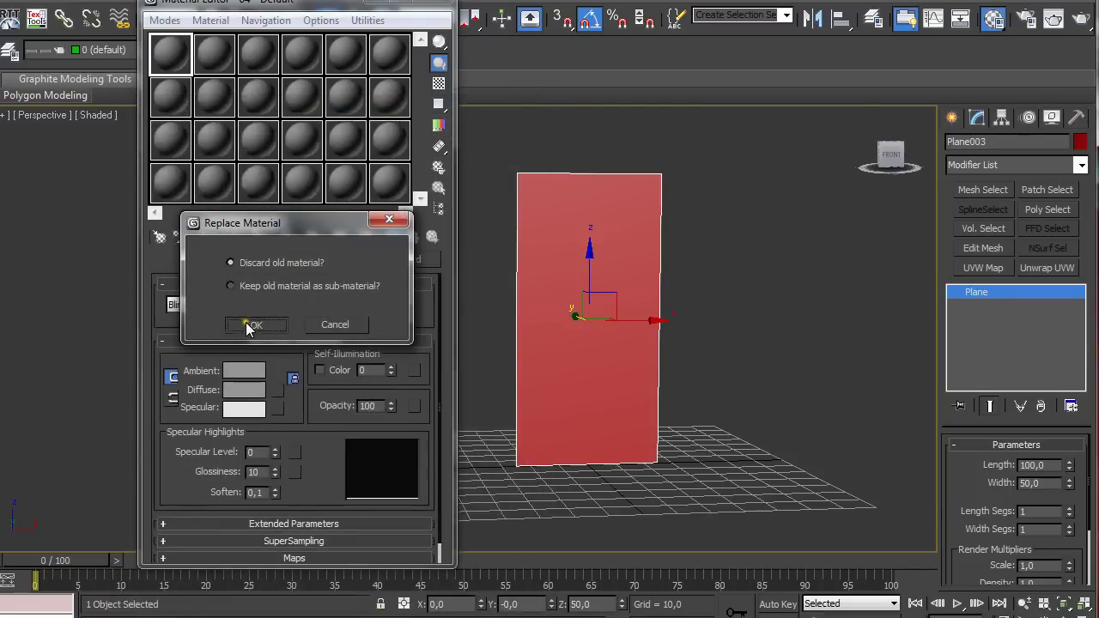
pyautogui.click(256, 325)
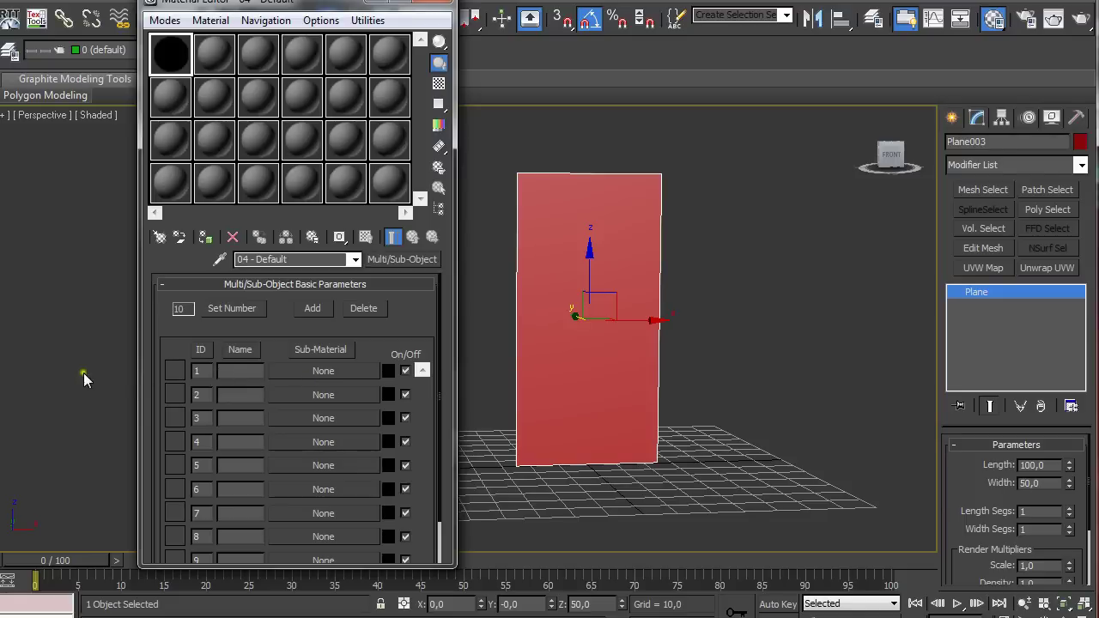
# Set slot 1 to a Standard material and load maleblueprint_Front as its Bitmap diffuse map
pyautogui.click(313, 371)
pyautogui.doubleClick(215, 355)
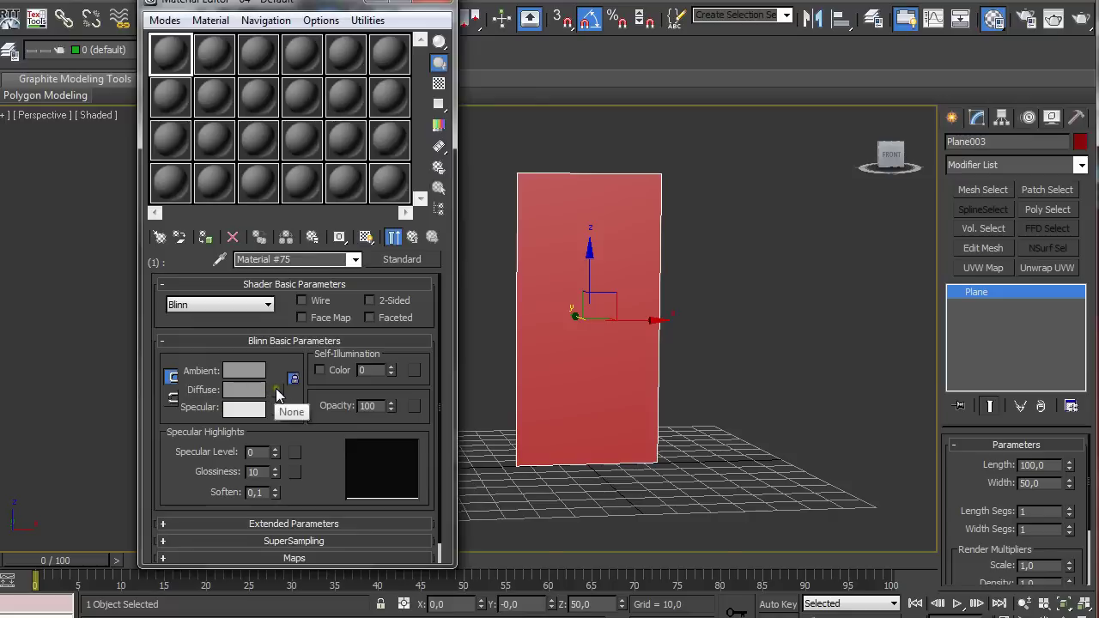
pyautogui.click(276, 392)
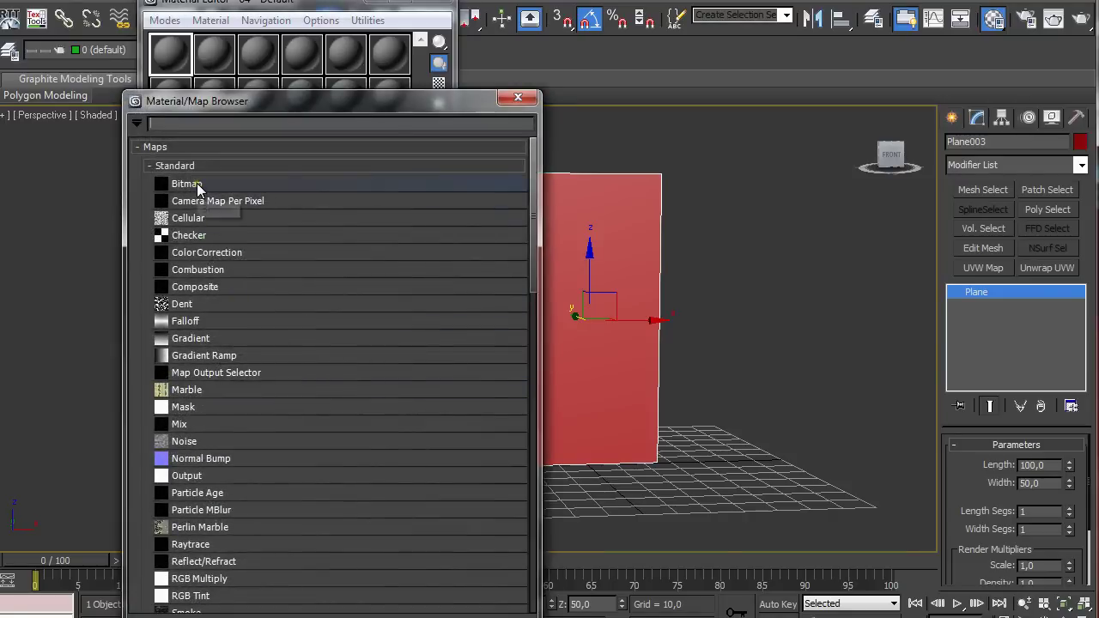
pyautogui.doubleClick(196, 186)
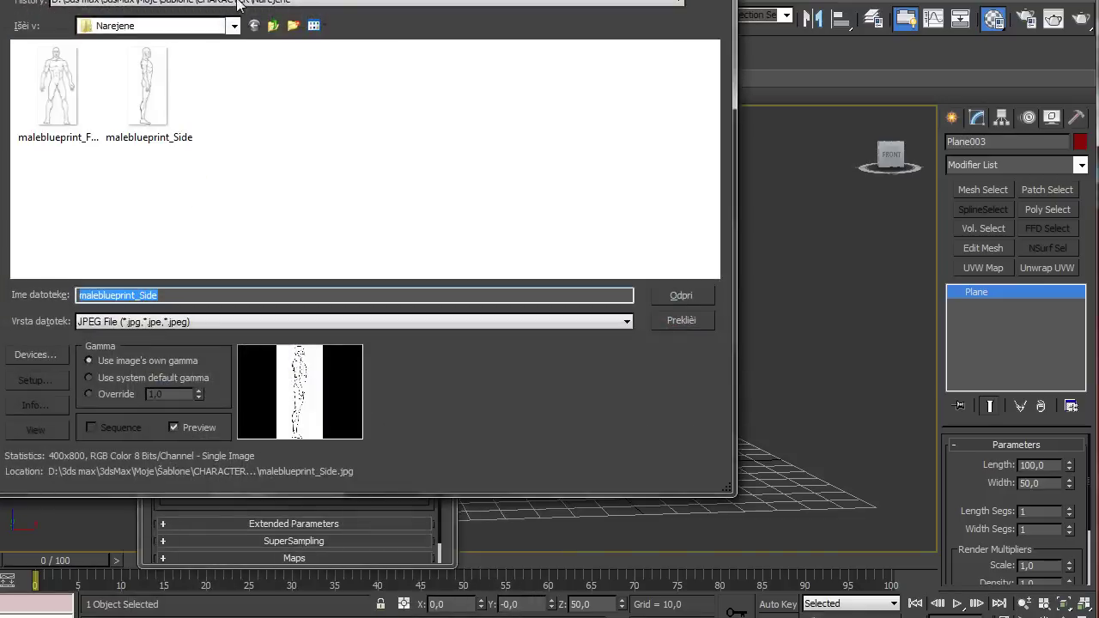
pyautogui.moveTo(240, 7); pyautogui.dragTo(317, 17)
pyautogui.click(126, 142)
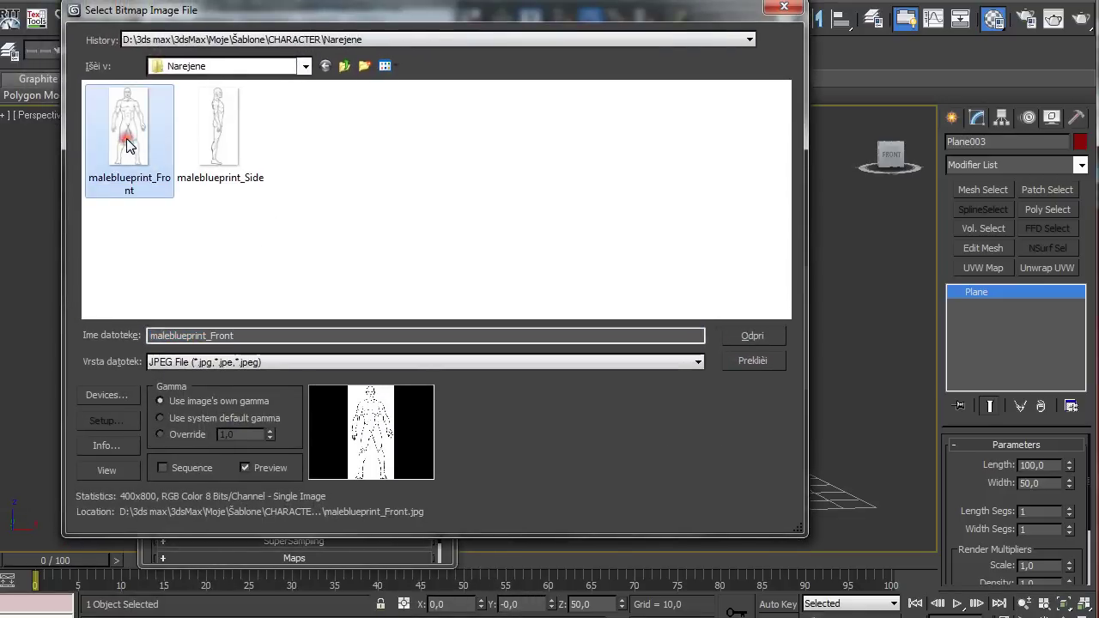
pyautogui.doubleClick(127, 141)
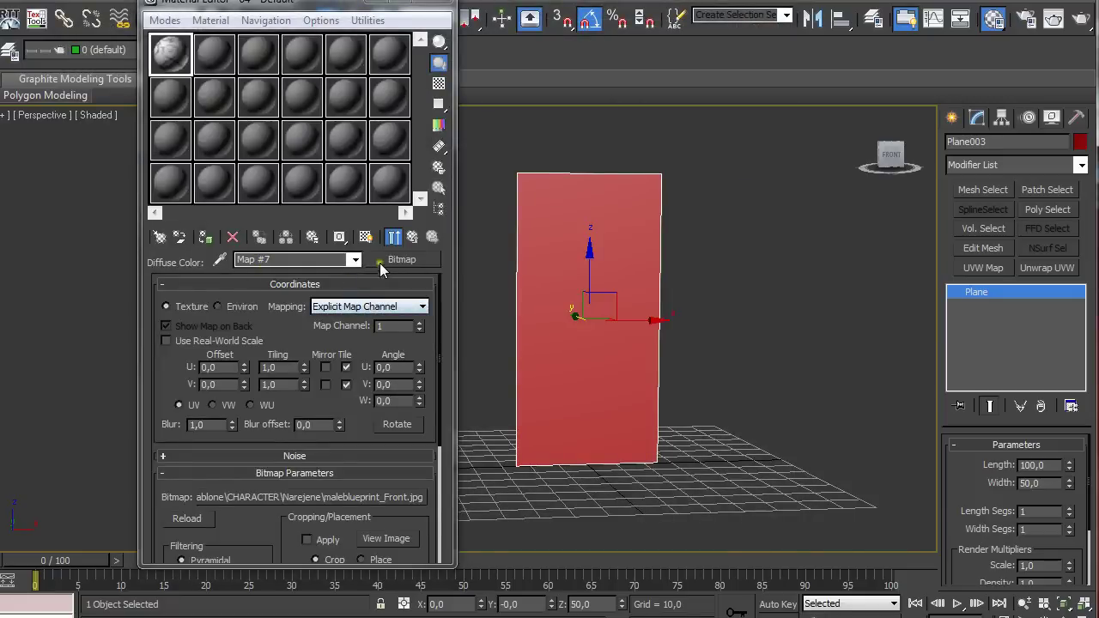
# Rename sub-material 1 to Front, show its map in the viewport, and return to the parent list
pyautogui.click(416, 236)
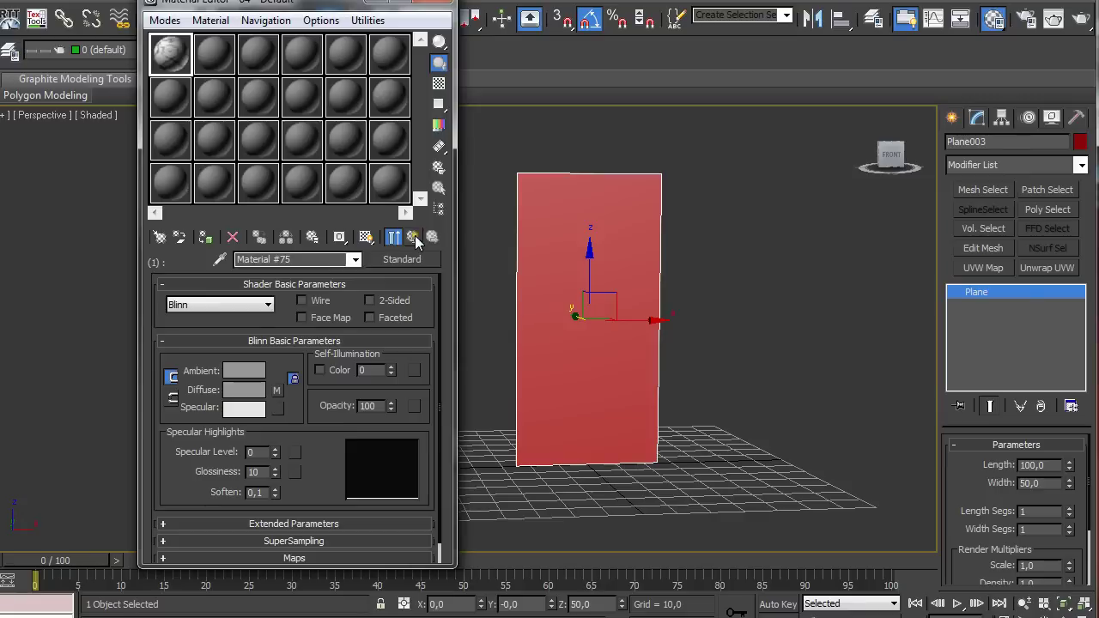
pyautogui.click(302, 259)
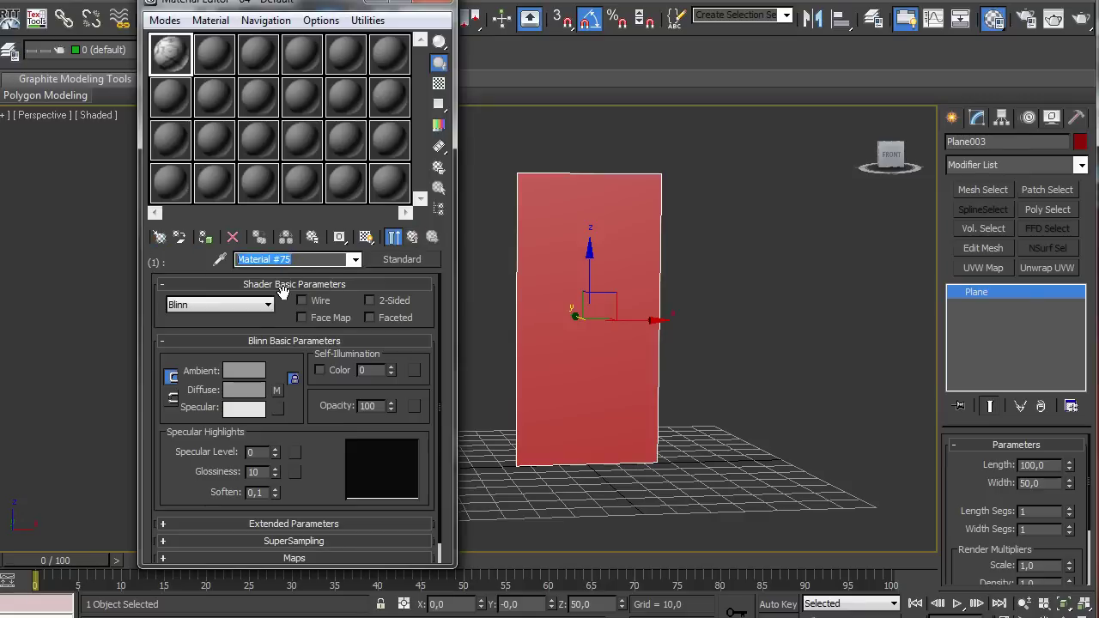
pyautogui.write('Front')
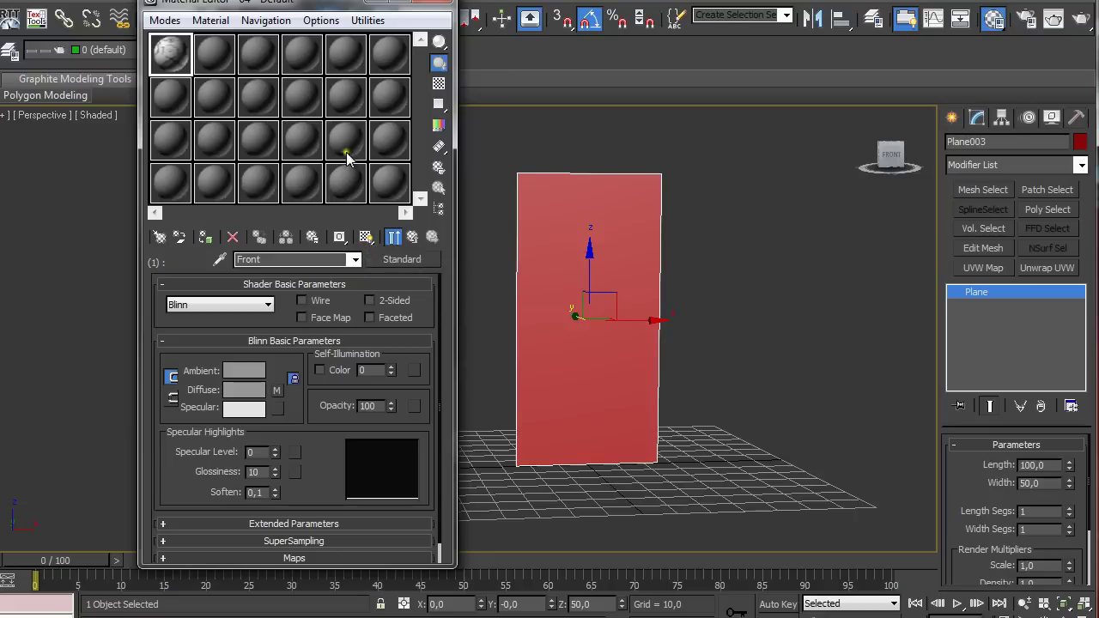
pyautogui.click(366, 240)
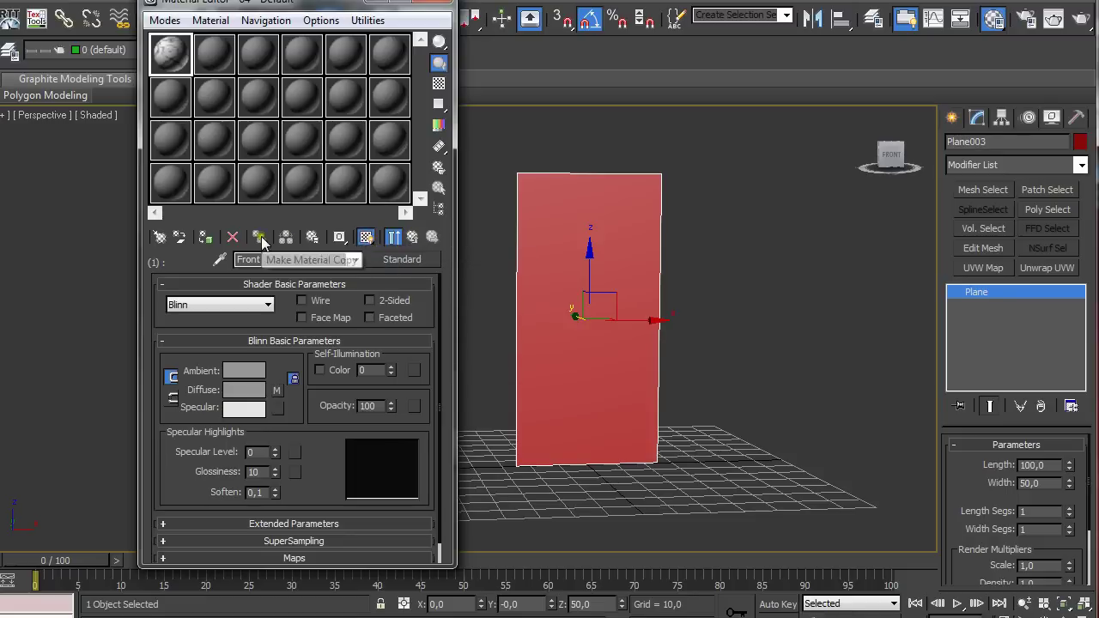
pyautogui.click(401, 259)
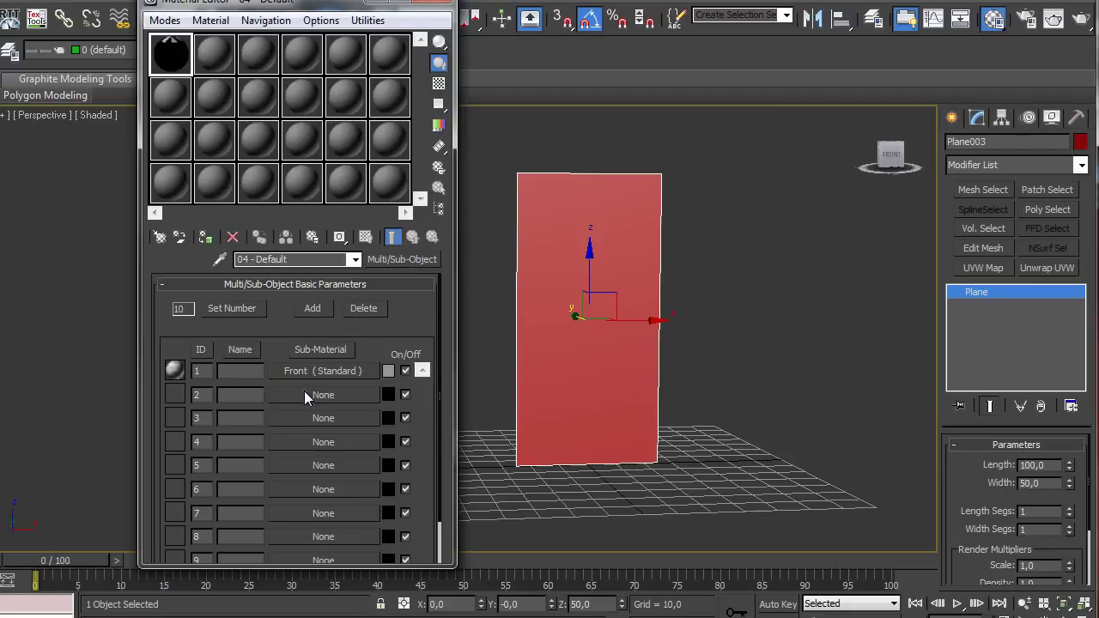
pyautogui.click(207, 390)
# Make slot 2 a Standard material with maleblueprint_Side as its Bitmap diffuse map
pyautogui.click(321, 395)
pyautogui.click(254, 365)
pyautogui.doubleClick(245, 356)
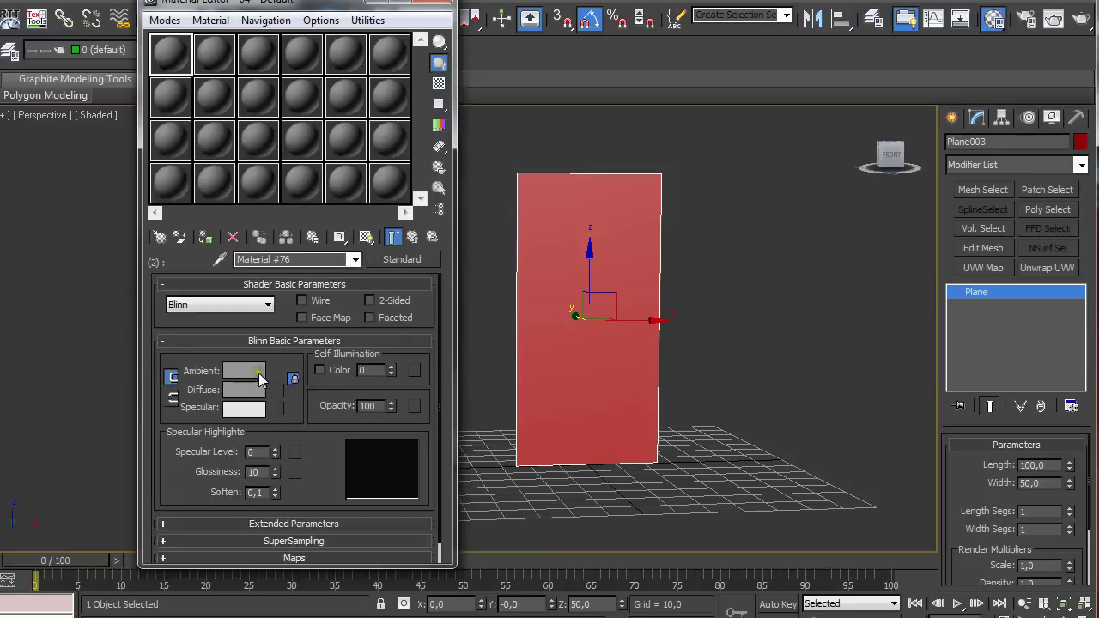
pyautogui.click(230, 391)
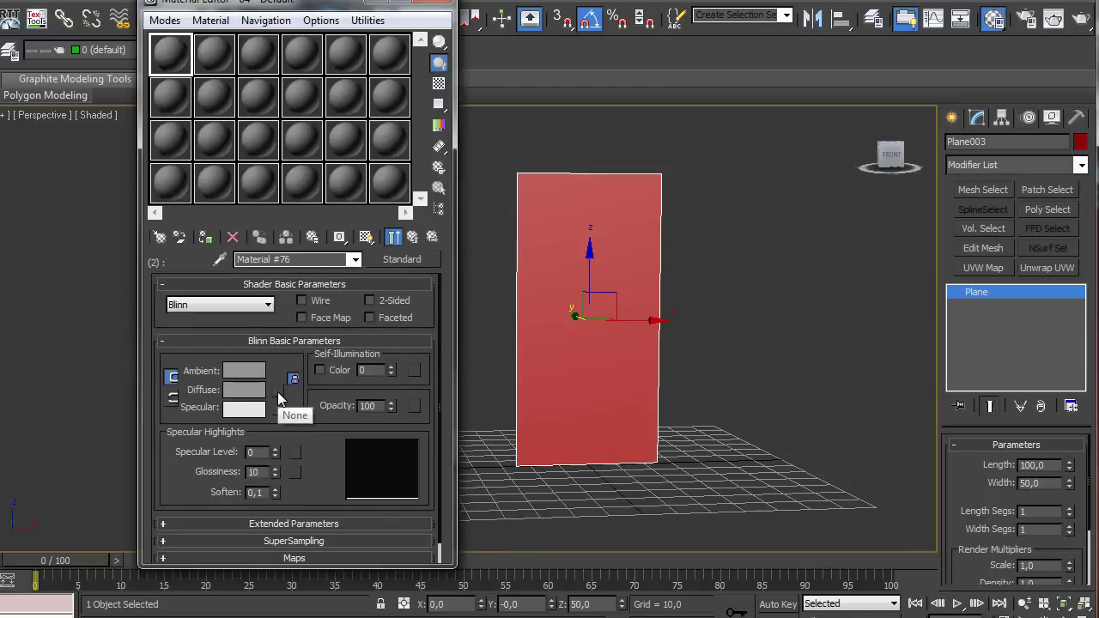
pyautogui.click(277, 392)
pyautogui.click(203, 185)
pyautogui.click(203, 184)
pyautogui.click(207, 146)
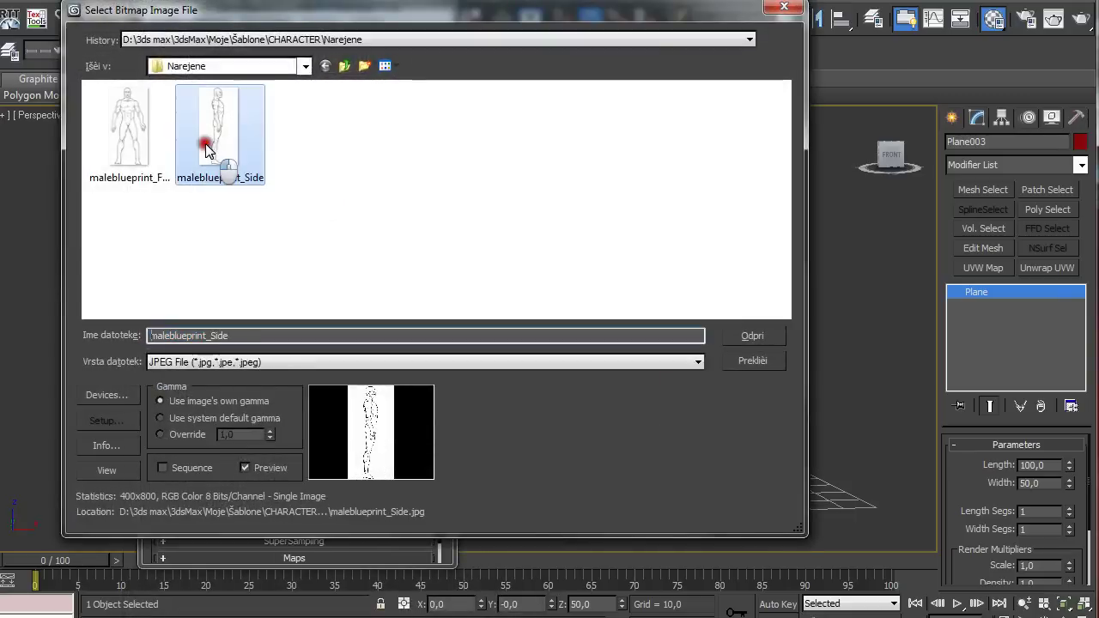
pyautogui.doubleClick(206, 146)
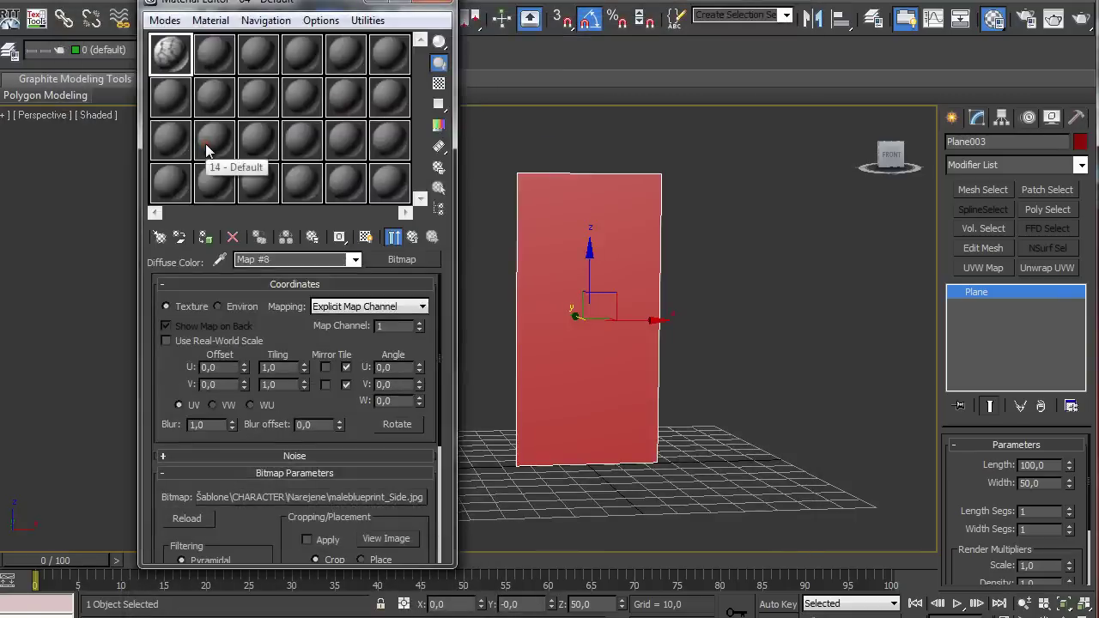
# Rename sub-material 2 to Side and return to the Multi/Sub-Object list
pyautogui.click(413, 238)
pyautogui.click(267, 260)
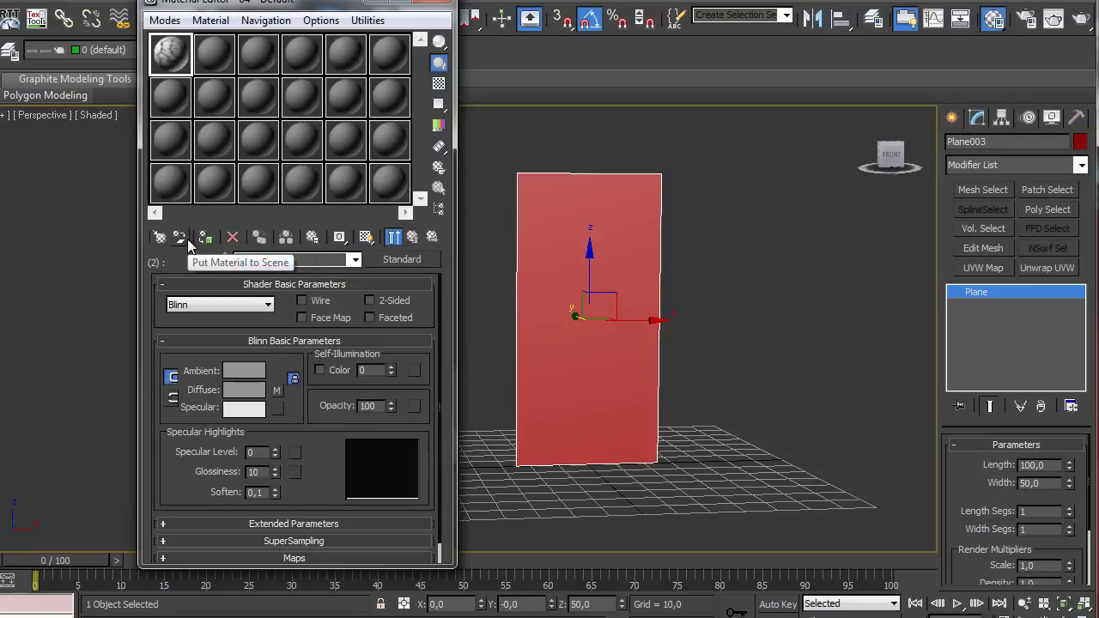
pyautogui.write('Side')
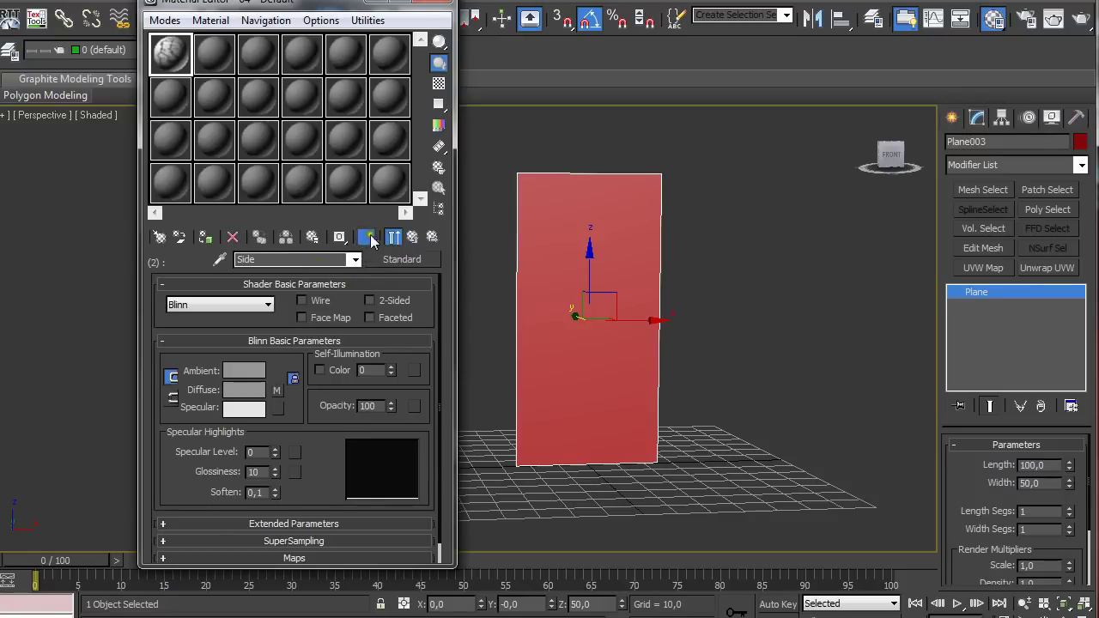
pyautogui.click(413, 238)
# Assign the Multi/Sub-Object material to Plane003 and check the front blueprint drawing on it
pyautogui.moveTo(539, 255); pyautogui.dragTo(567, 250, button='middle')
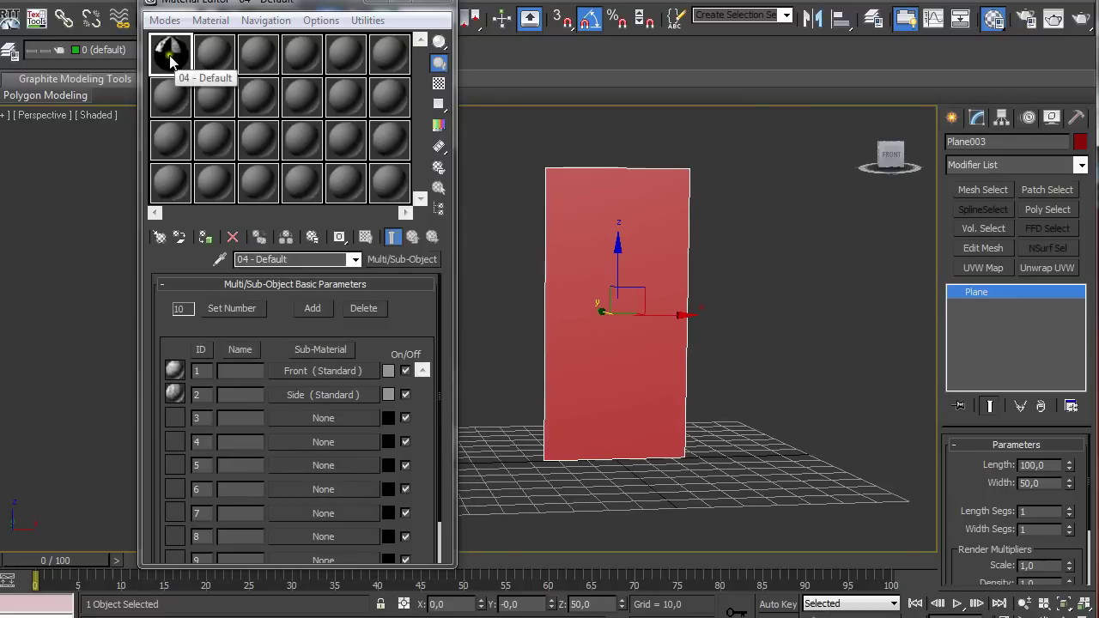
pyautogui.keyDown('alt'); pyautogui.moveTo(628, 257); pyautogui.dragTo(681, 318, button='middle'); pyautogui.keyUp('alt')
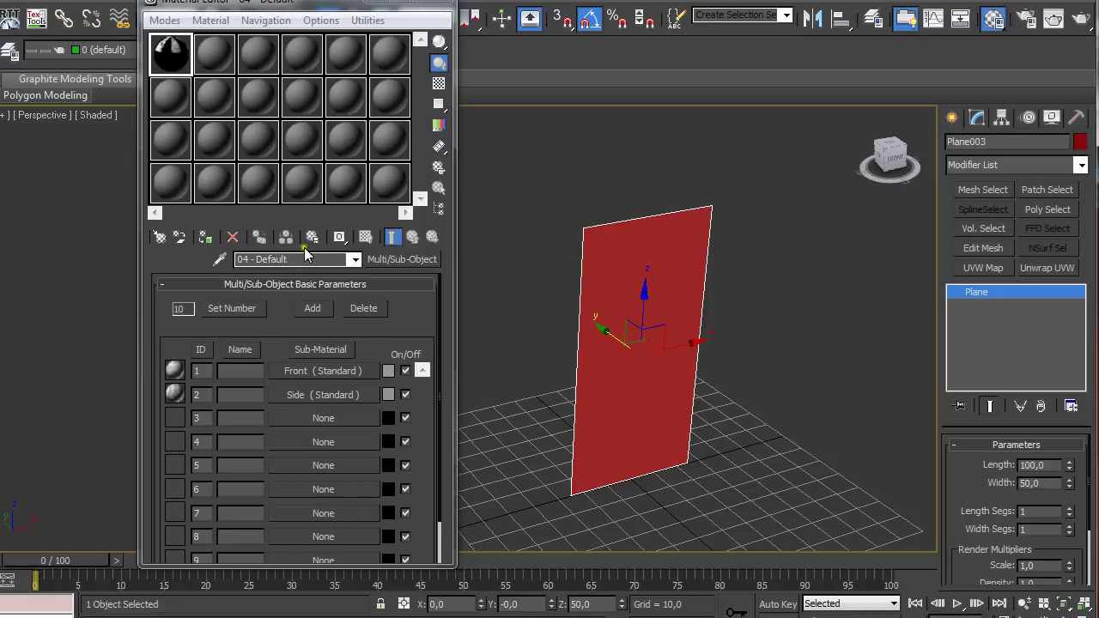
pyautogui.click(205, 239)
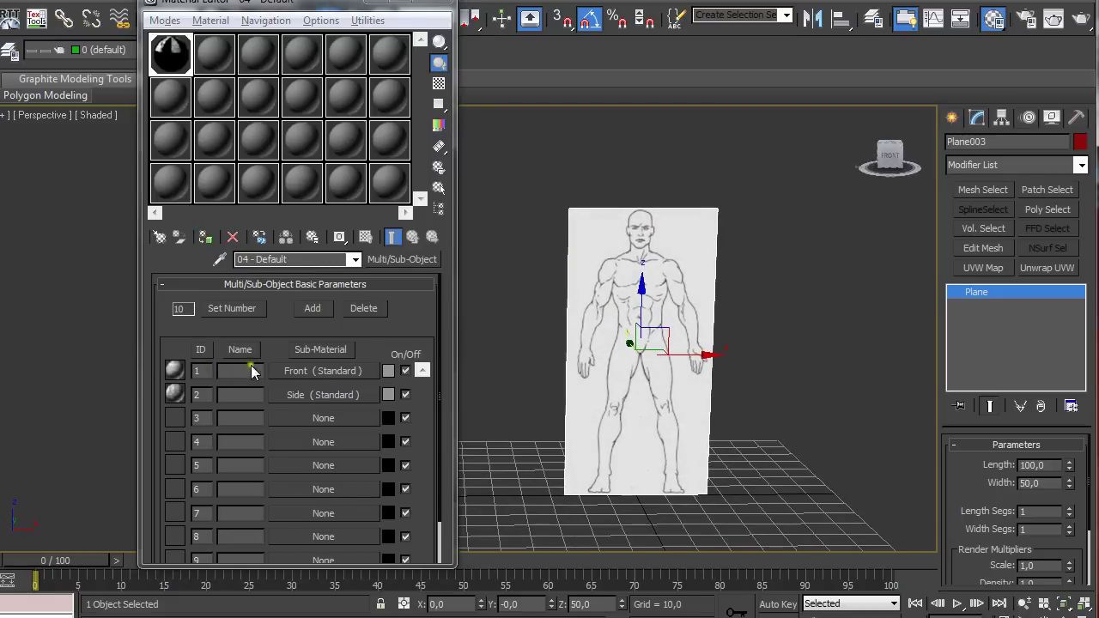
pyautogui.keyDown('alt'); pyautogui.moveTo(535, 304); pyautogui.dragTo(584, 307, button='middle'); pyautogui.keyUp('alt')
pyautogui.moveTo(734, 299)
pyautogui.mouseDown(button='middle')
pyautogui.moveTo(712, 278)
pyautogui.moveTo(734, 269)
pyautogui.moveTo(716, 302)
pyautogui.moveTo(752, 307)
pyautogui.moveTo(727, 307)
pyautogui.mouseUp(button='middle')
pyautogui.scroll(-2, 748, 273)
pyautogui.scroll(3, 758, 309)
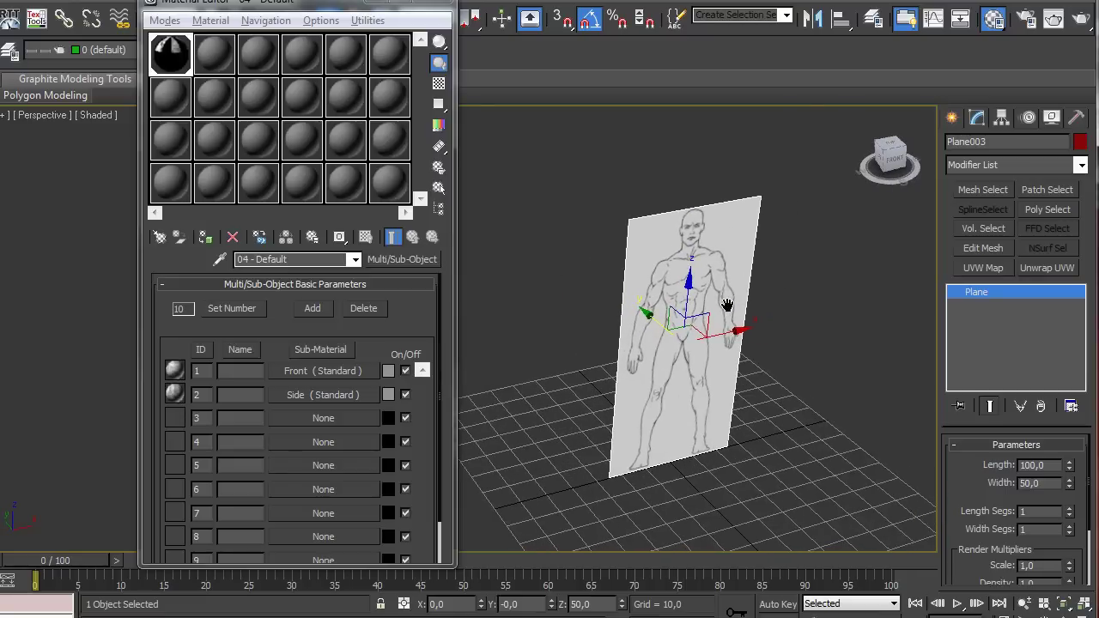
pyautogui.moveTo(404, 3); pyautogui.dragTo(216, 255)
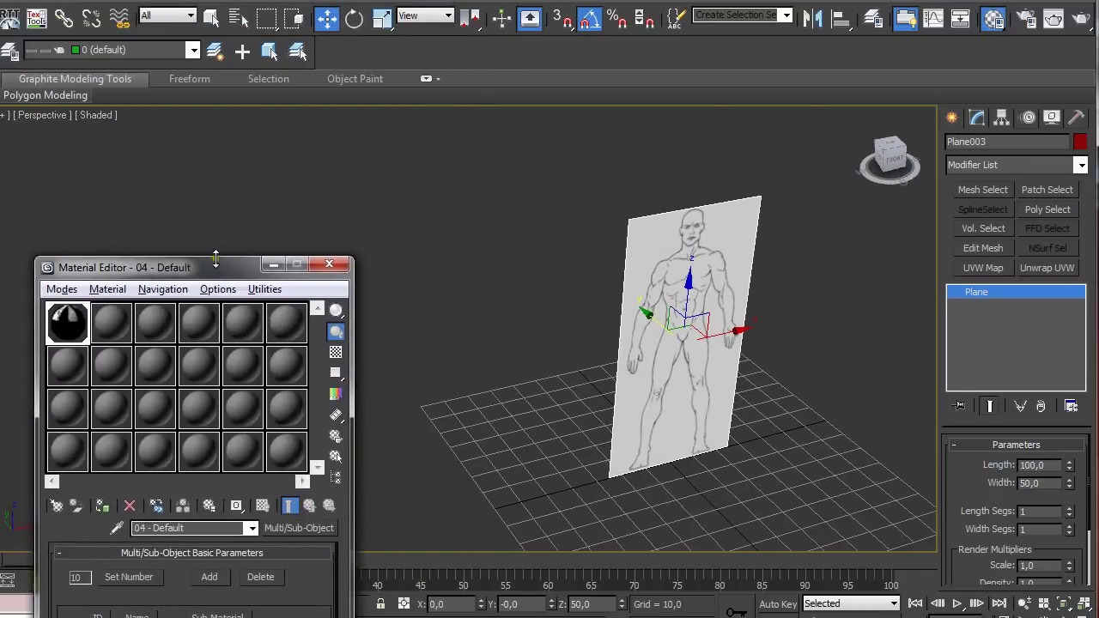
# With angle snap on, rotate a copy of the plane -90° about Z, creating Plane004
pyautogui.click(355, 20)
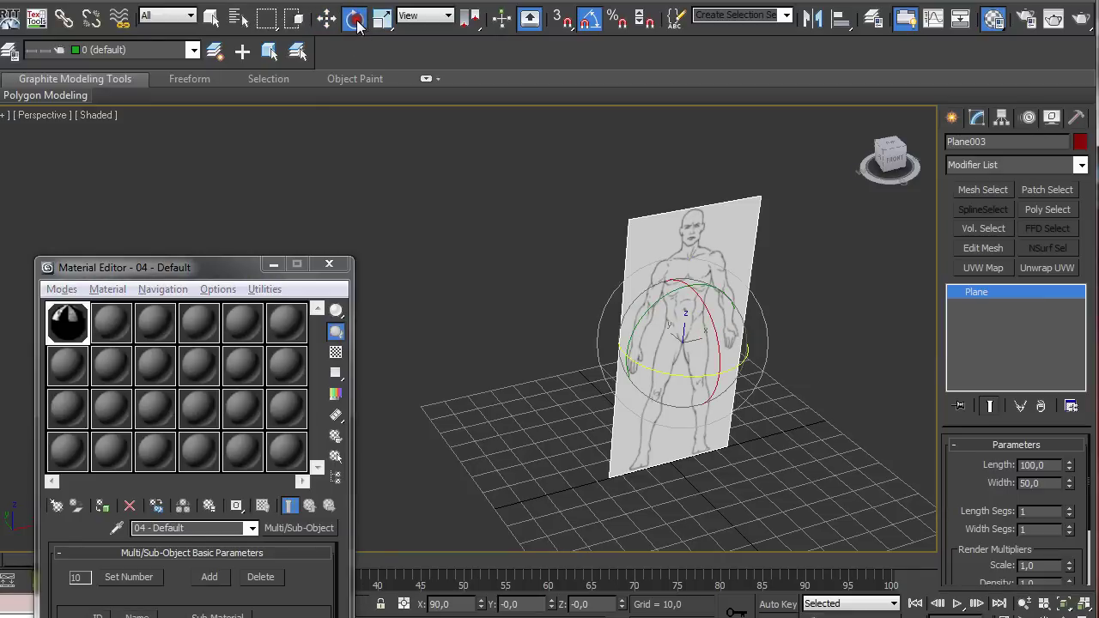
pyautogui.click(590, 18)
pyautogui.keyDown('shift'); pyautogui.moveTo(695, 377); pyautogui.dragTo(612, 375); pyautogui.keyUp('shift')
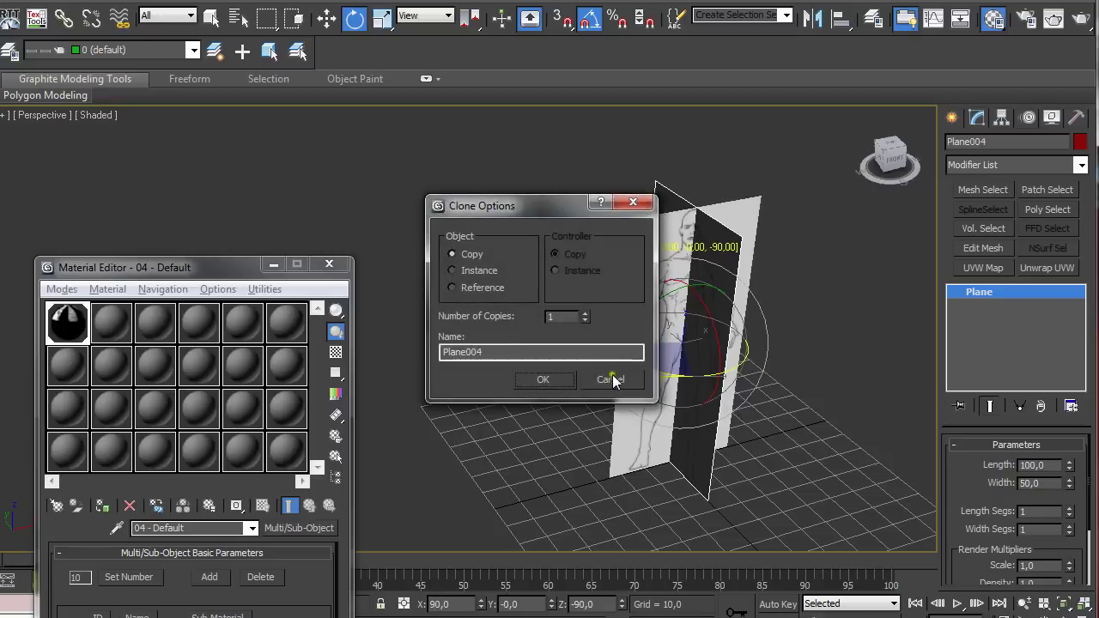
pyautogui.click(530, 379)
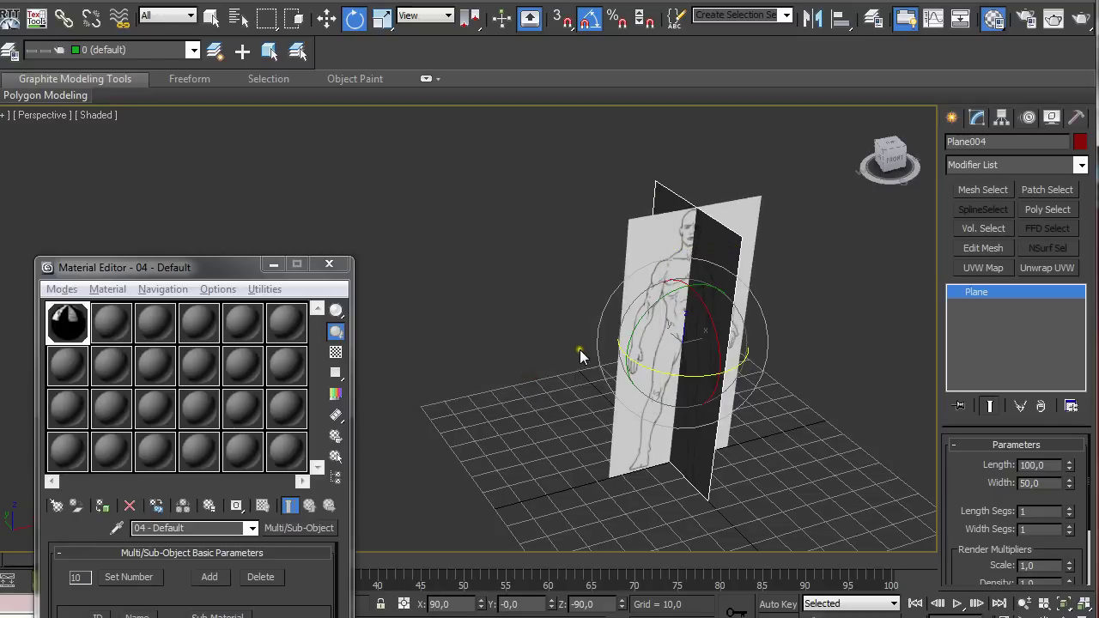
pyautogui.keyDown('alt'); pyautogui.moveTo(572, 335); pyautogui.dragTo(560, 337, button='middle'); pyautogui.keyUp('alt')
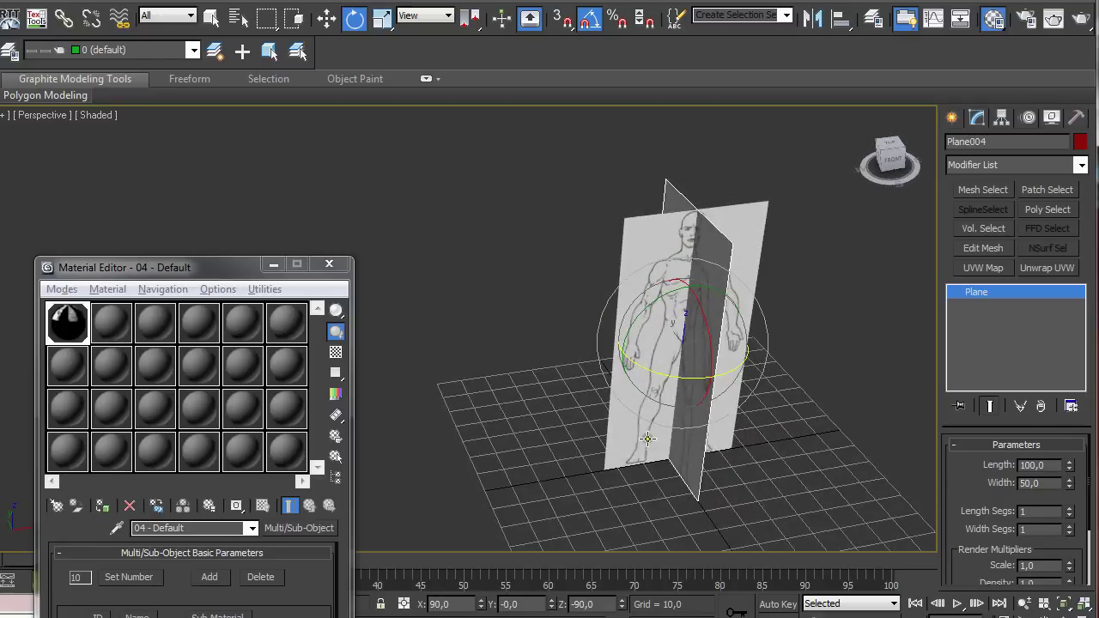
# Move the cloned side plane Plane004 to X 50
pyautogui.press('w')
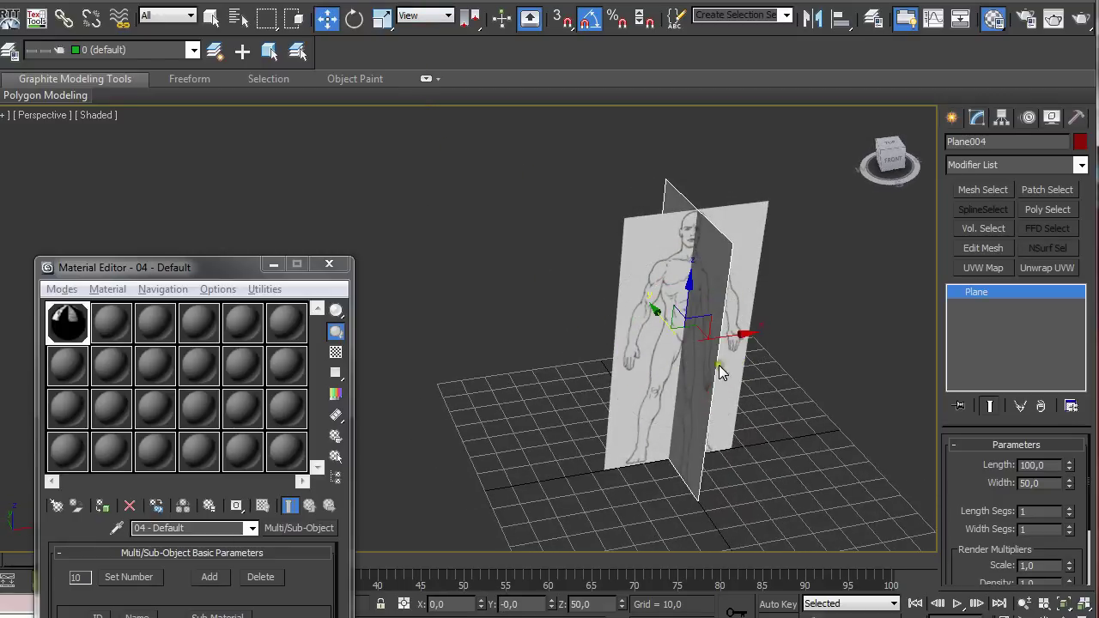
pyautogui.moveTo(731, 341); pyautogui.dragTo(826, 346)
pyautogui.doubleClick(447, 607)
pyautogui.write('50')
pyautogui.press('Return')
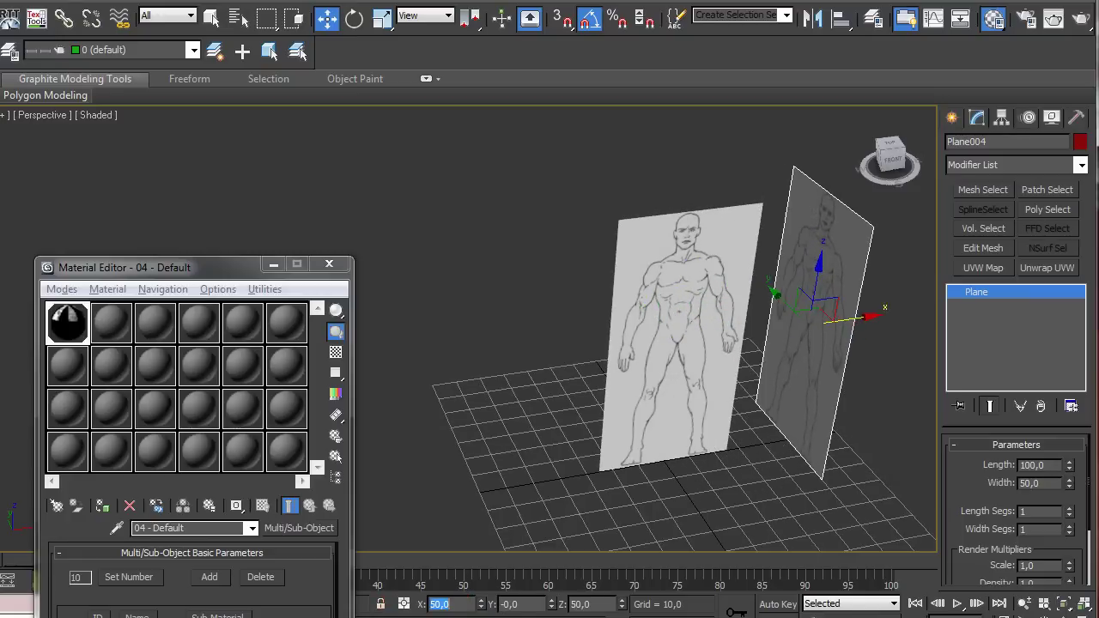
# Move the front plane Plane003 to Y 50 and orbit to view both planes
pyautogui.click(698, 350)
pyautogui.doubleClick(516, 604)
pyautogui.write('50')
pyautogui.press('Return')
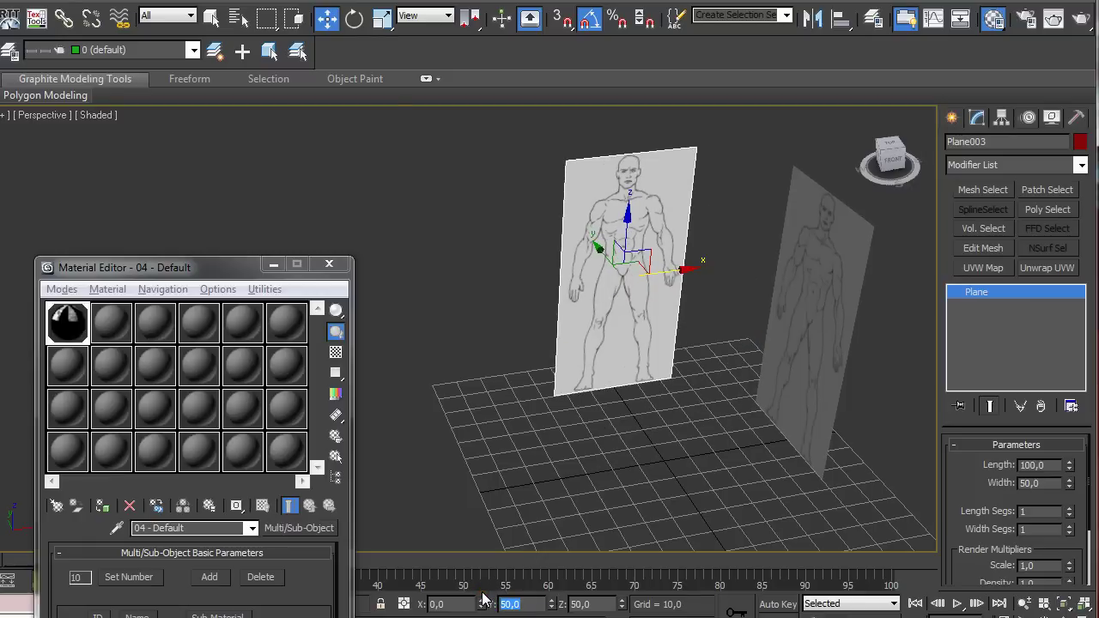
pyautogui.keyDown('alt'); pyautogui.moveTo(587, 547); pyautogui.dragTo(610, 416, button='middle'); pyautogui.keyUp('alt')
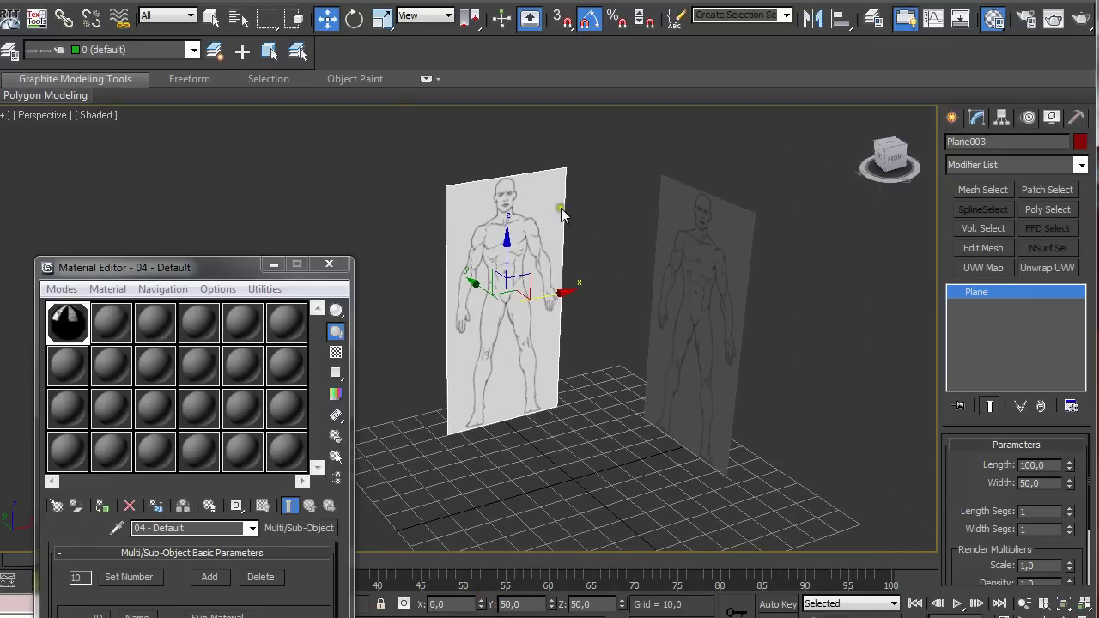
pyautogui.keyDown('alt'); pyautogui.moveTo(573, 400); pyautogui.dragTo(590, 375, button='middle'); pyautogui.keyUp('alt')
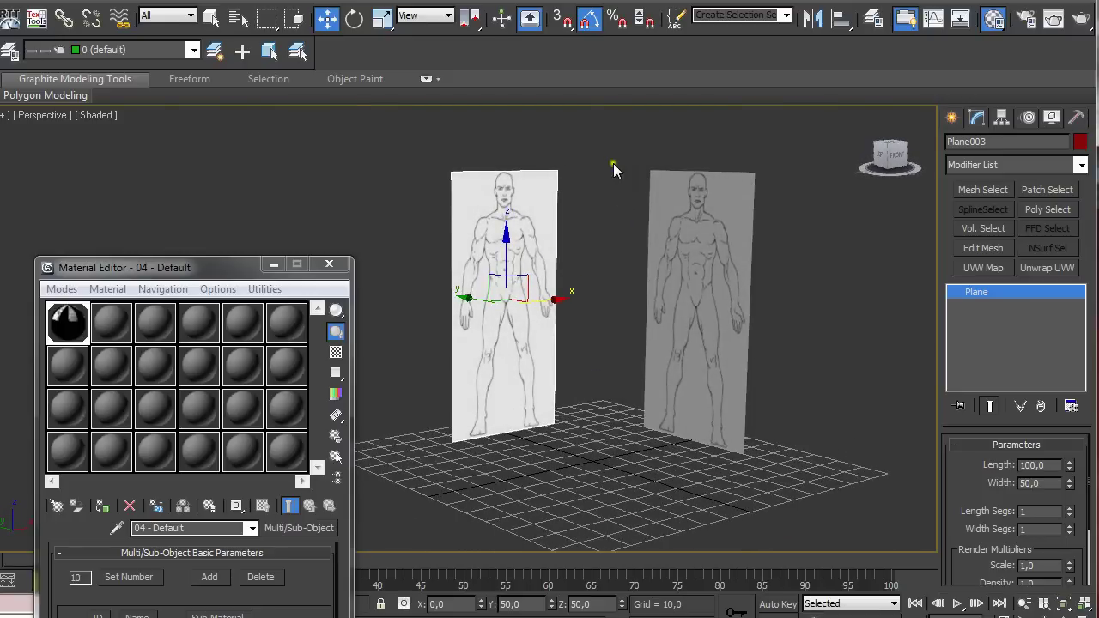
pyautogui.click(706, 250)
# Convert the side plane to an Editable Poly
pyautogui.moveTo(654, 184)
pyautogui.keyDown('alt'); pyautogui.mouseDown(button='middle')
pyautogui.moveTo(670, 184)
pyautogui.moveTo(658, 197)
pyautogui.mouseUp(button='middle'); pyautogui.keyUp('alt')
pyautogui.rightClick(964, 294)
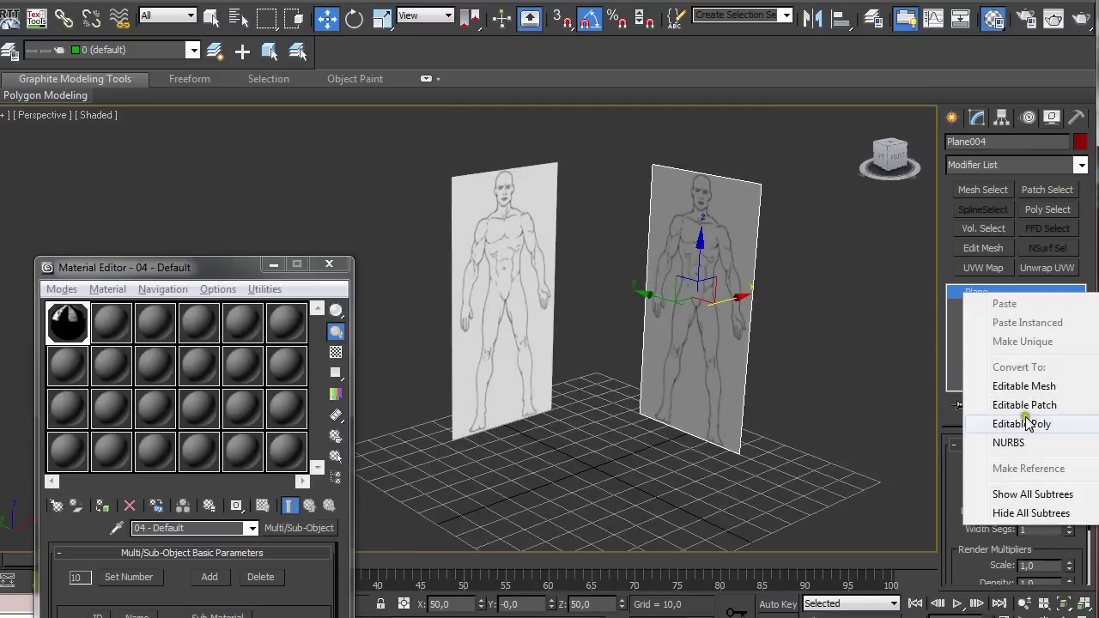
pyautogui.click(962, 293)
pyautogui.rightClick(963, 291)
pyautogui.click(1027, 422)
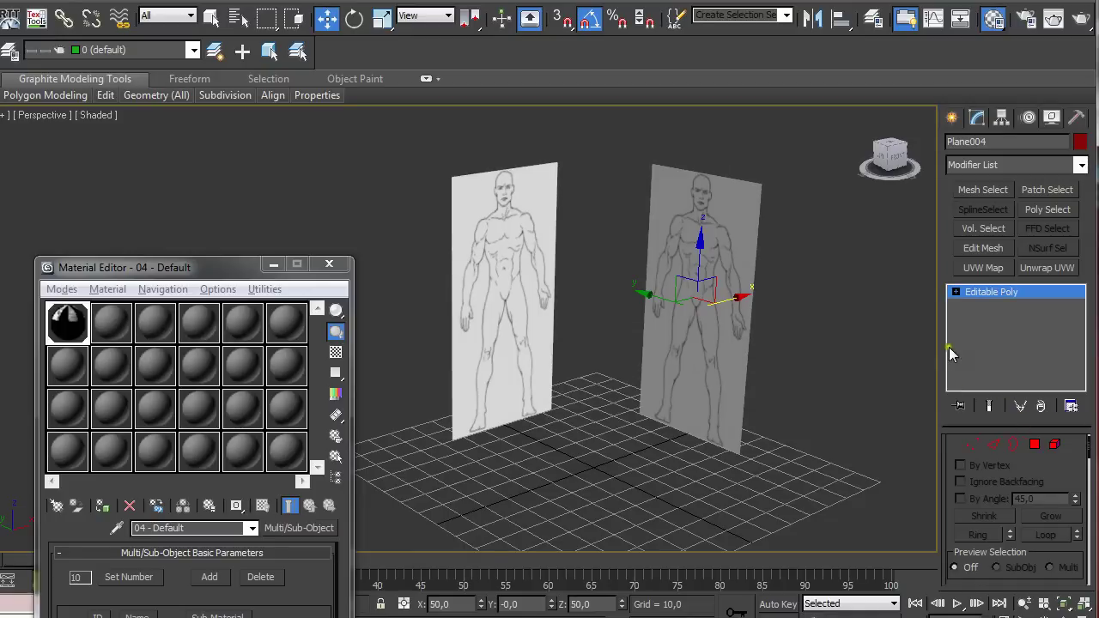
# Set the side plane's polygon to material ID 2, then leave polygon mode
pyautogui.click(1035, 445)
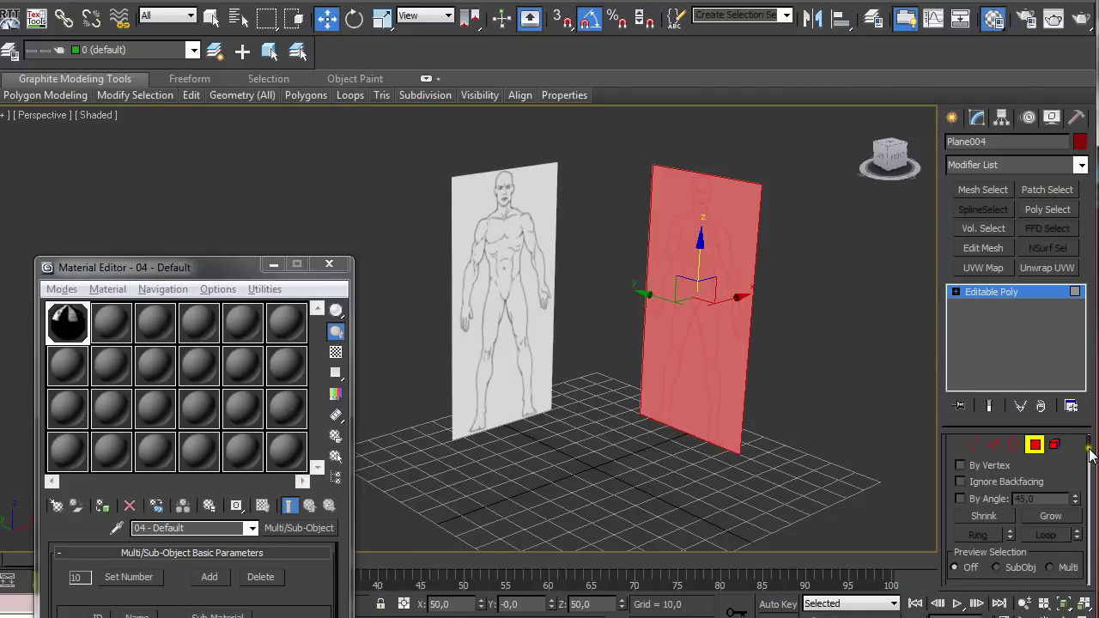
pyautogui.moveTo(1089, 446); pyautogui.dragTo(1095, 537)
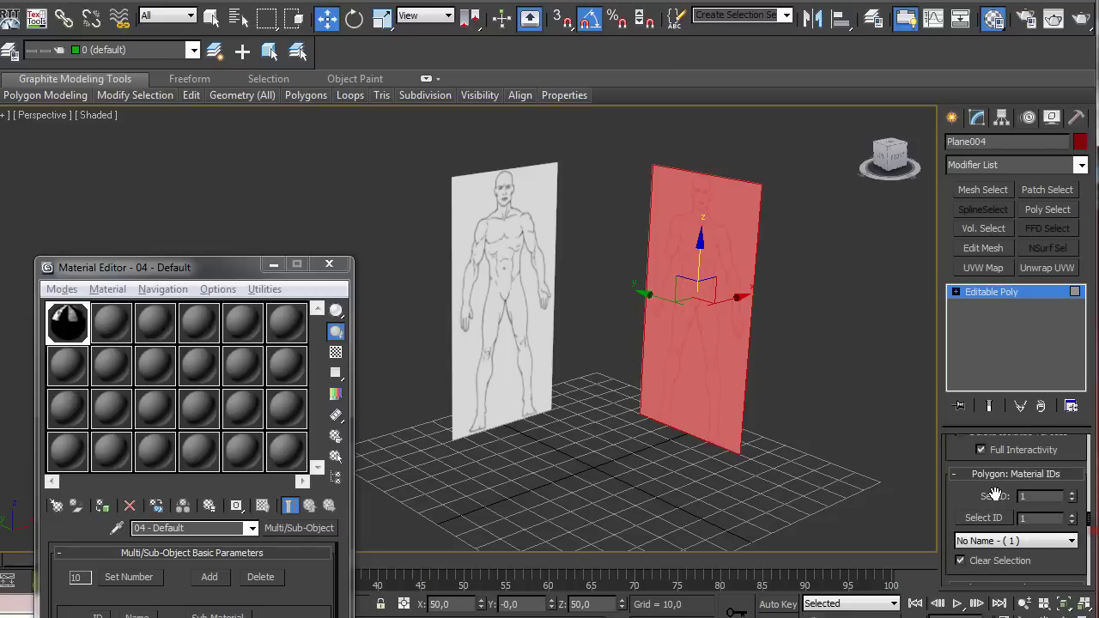
pyautogui.moveTo(987, 497); pyautogui.dragTo(1012, 473)
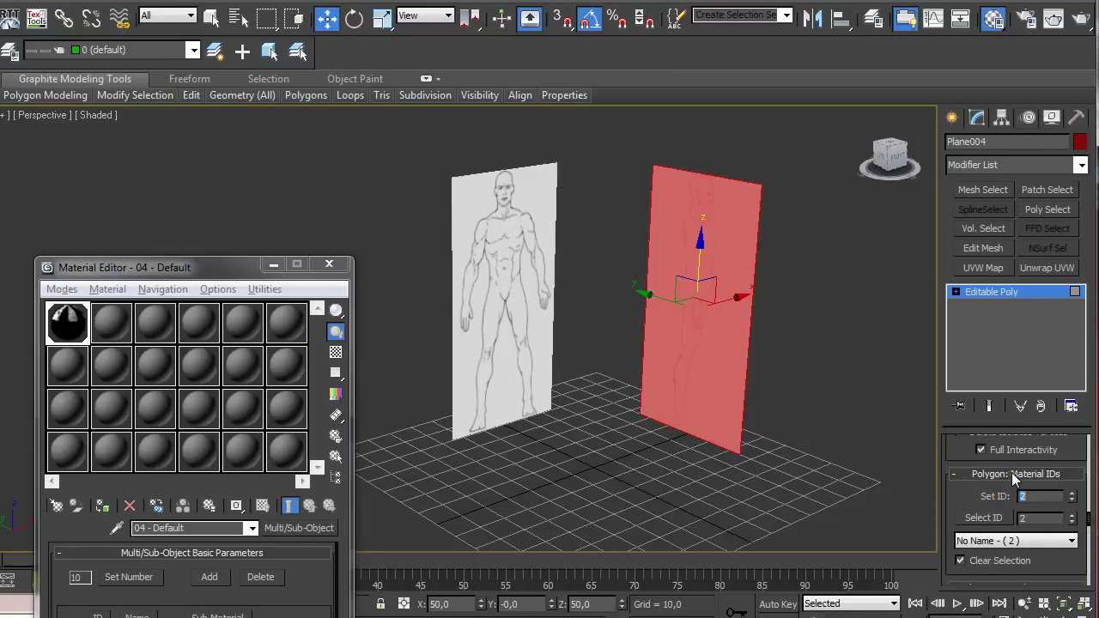
pyautogui.click(851, 300)
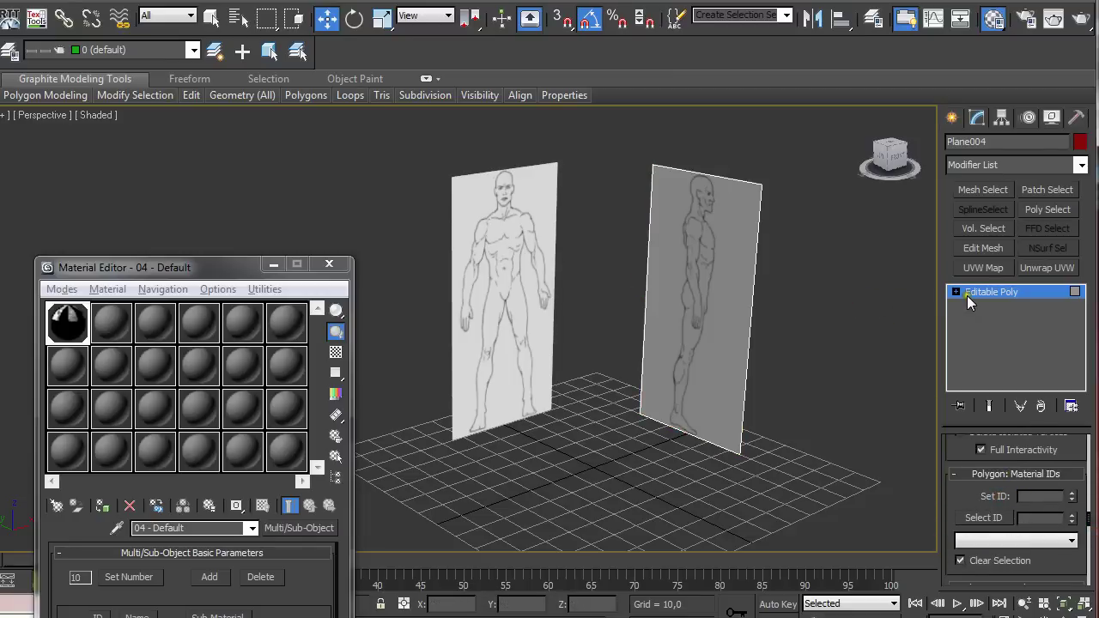
pyautogui.click(967, 296)
# Check the sub-materials in the Material Editor and reselect the side plane
pyautogui.click(824, 270)
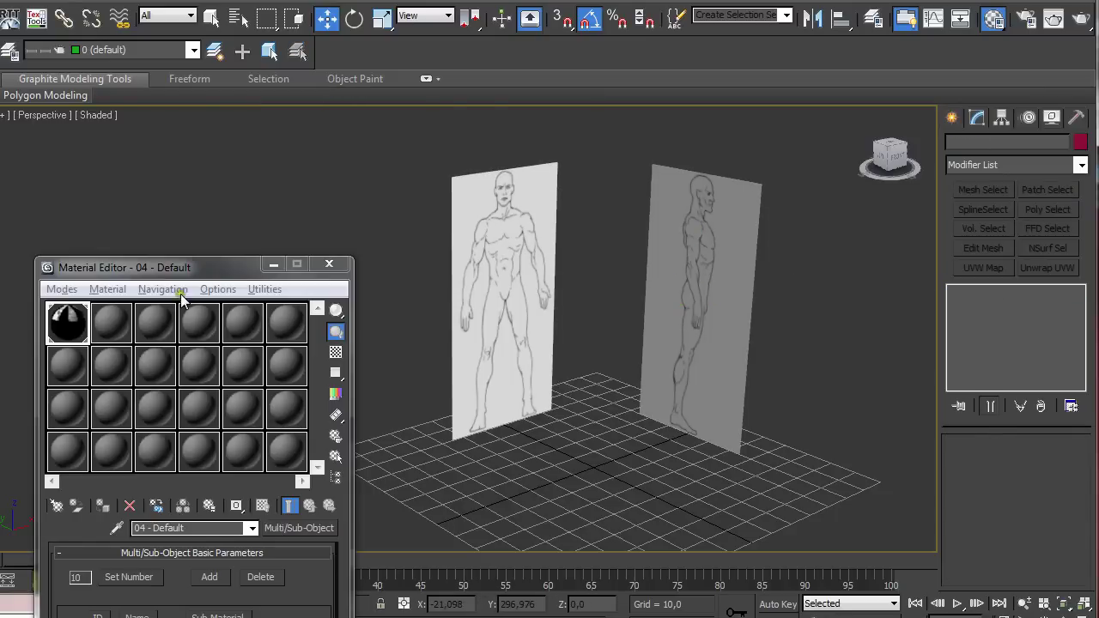
pyautogui.moveTo(183, 267); pyautogui.dragTo(191, 86)
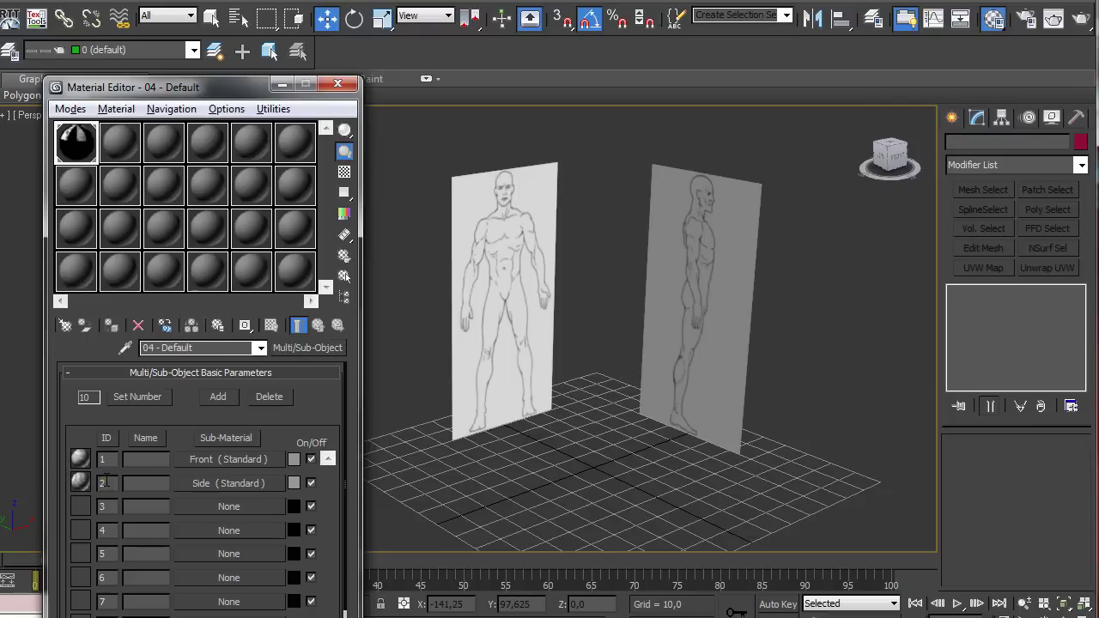
pyautogui.click(694, 316)
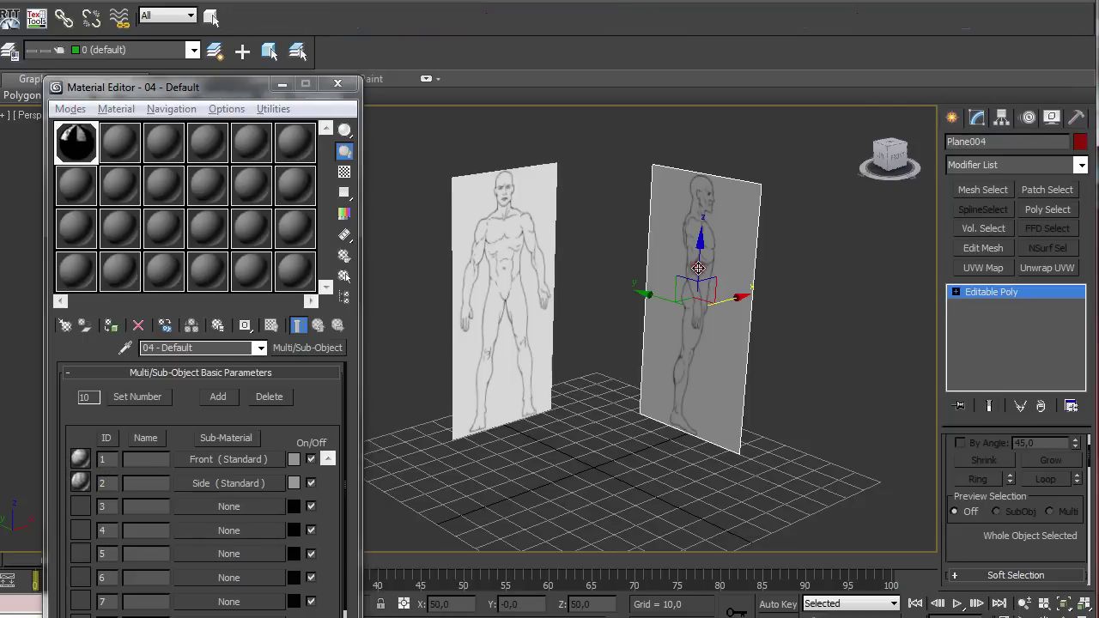
pyautogui.moveTo(783, 279)
pyautogui.keyDown('alt'); pyautogui.mouseDown(button='middle')
pyautogui.moveTo(772, 273)
pyautogui.moveTo(789, 269)
pyautogui.mouseUp(button='middle'); pyautogui.keyUp('alt')
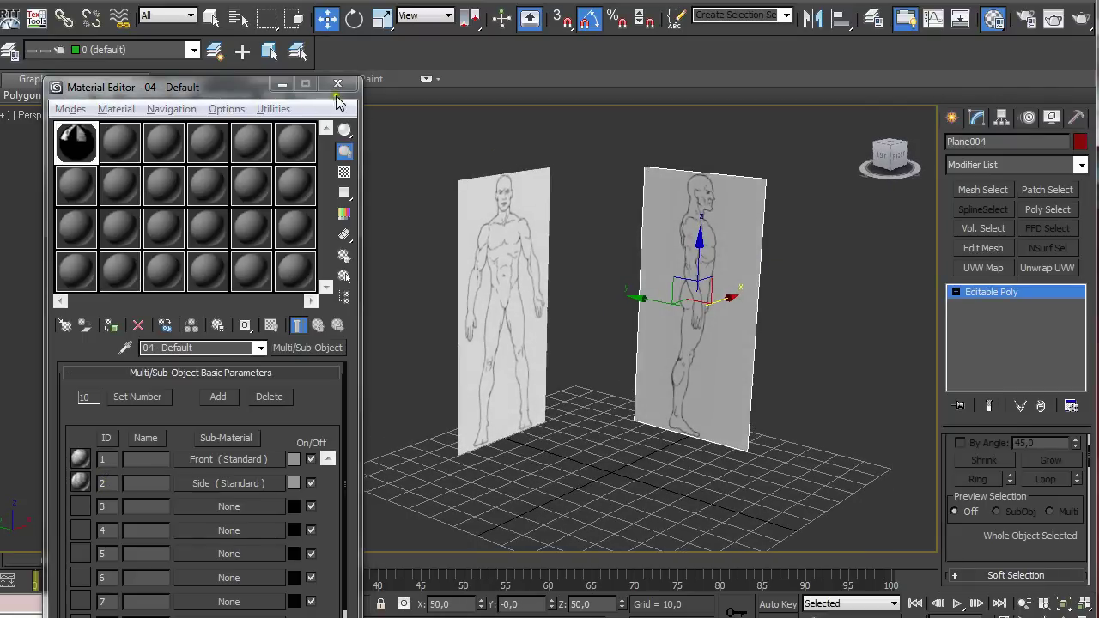
# Close the Material Editor with M and window-select the front and side blueprint planes
pyautogui.press('m')
pyautogui.keyDown('alt'); pyautogui.moveTo(397, 117); pyautogui.dragTo(513, 241, button='middle'); pyautogui.keyUp('alt')
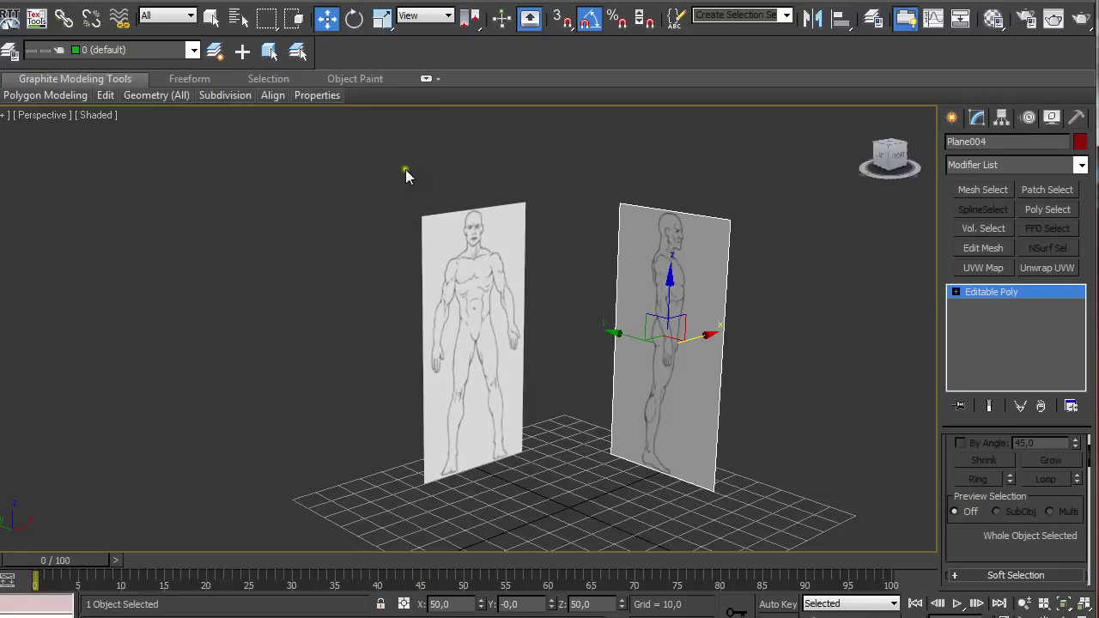
pyautogui.moveTo(406, 169); pyautogui.dragTo(341, 160, button='middle')
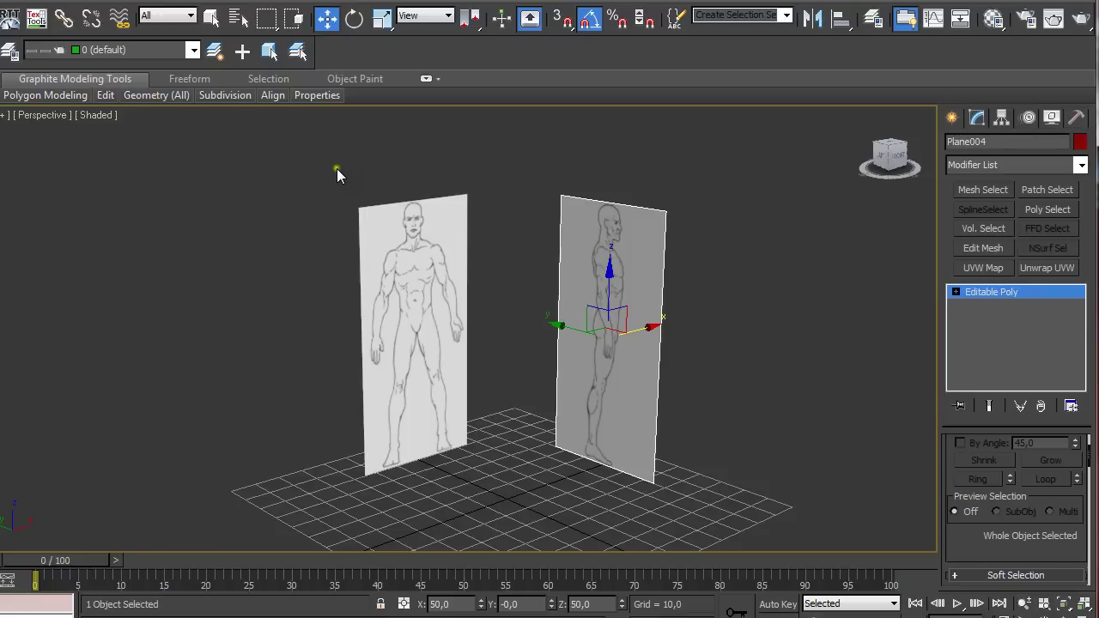
pyautogui.moveTo(323, 170); pyautogui.dragTo(601, 294)
pyautogui.moveTo(308, 162); pyautogui.dragTo(680, 337)
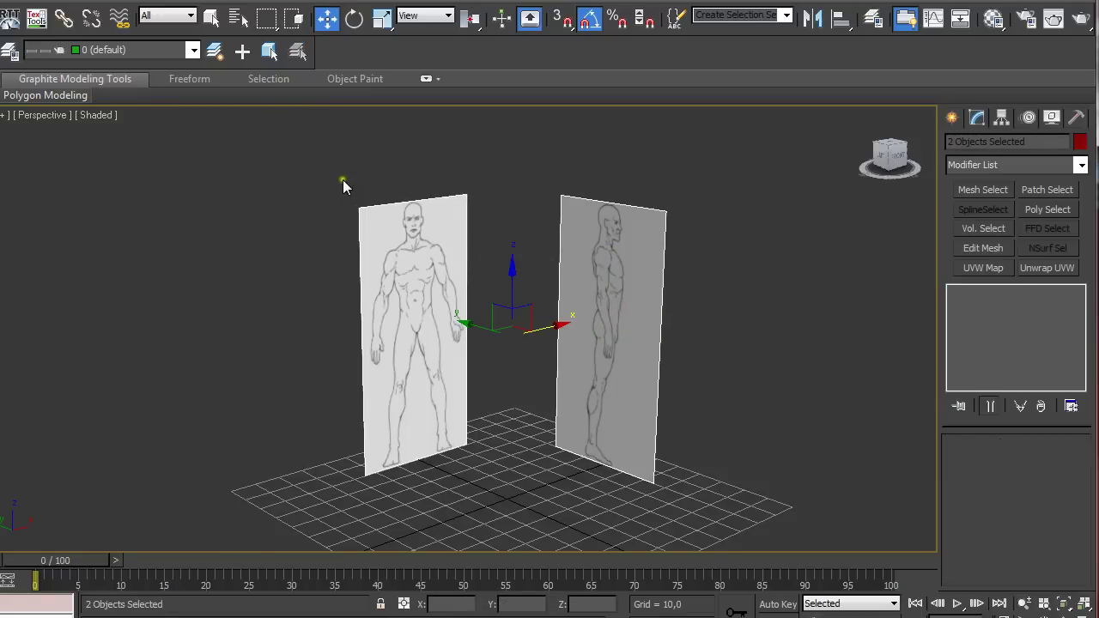
# In both planes' Object Properties, turn off Show Frozen in Gray and Renderable
pyautogui.rightClick(614, 264)
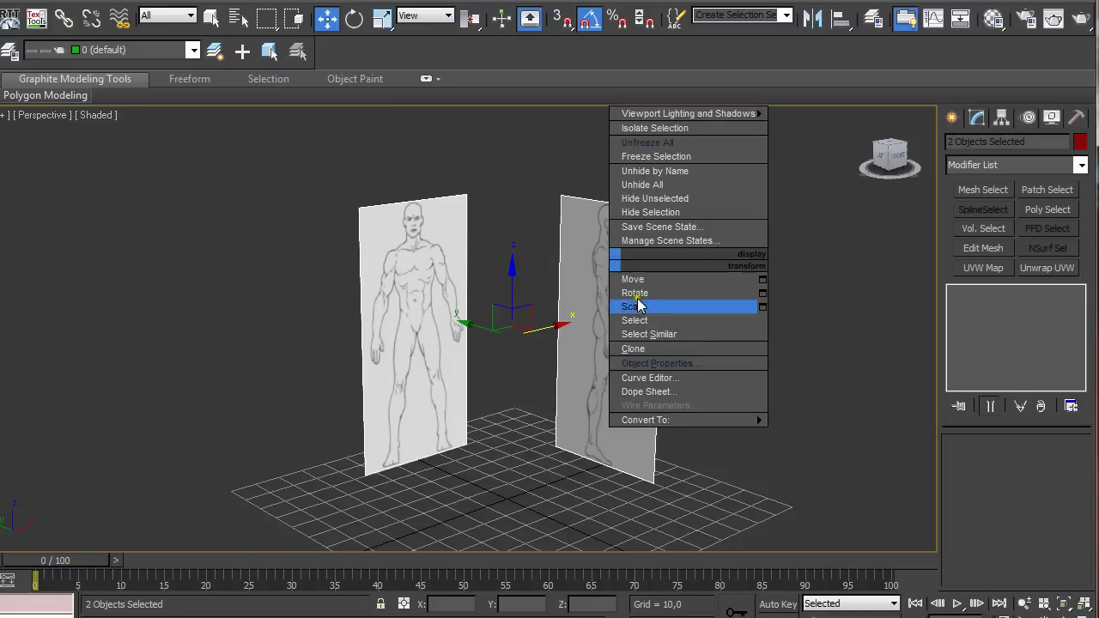
pyautogui.click(670, 368)
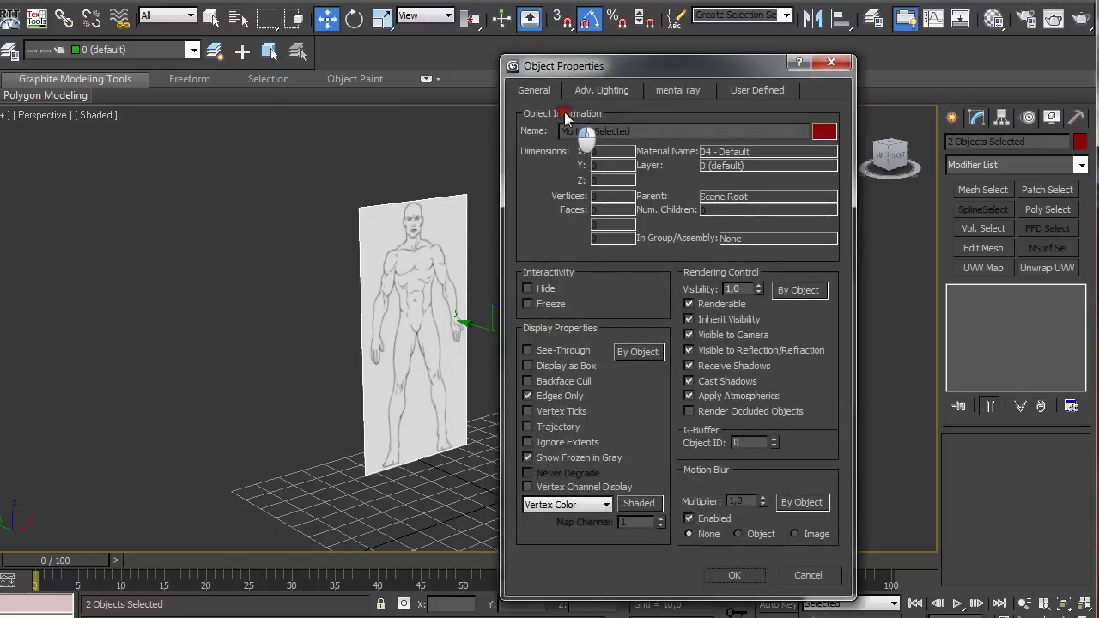
pyautogui.moveTo(590, 57); pyautogui.dragTo(145, 66)
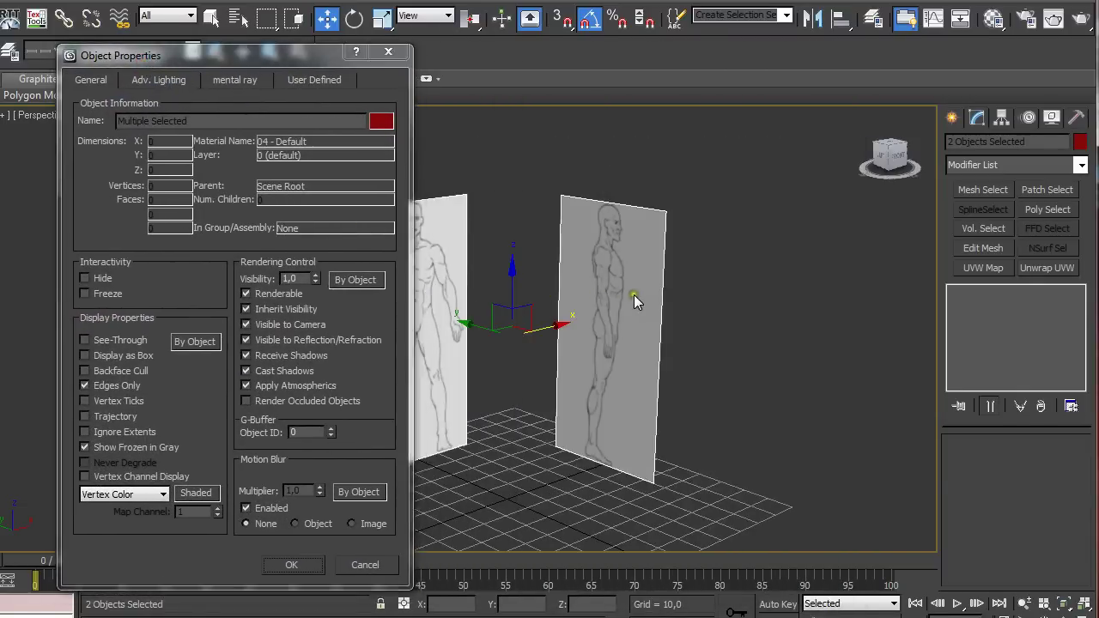
pyautogui.click(84, 448)
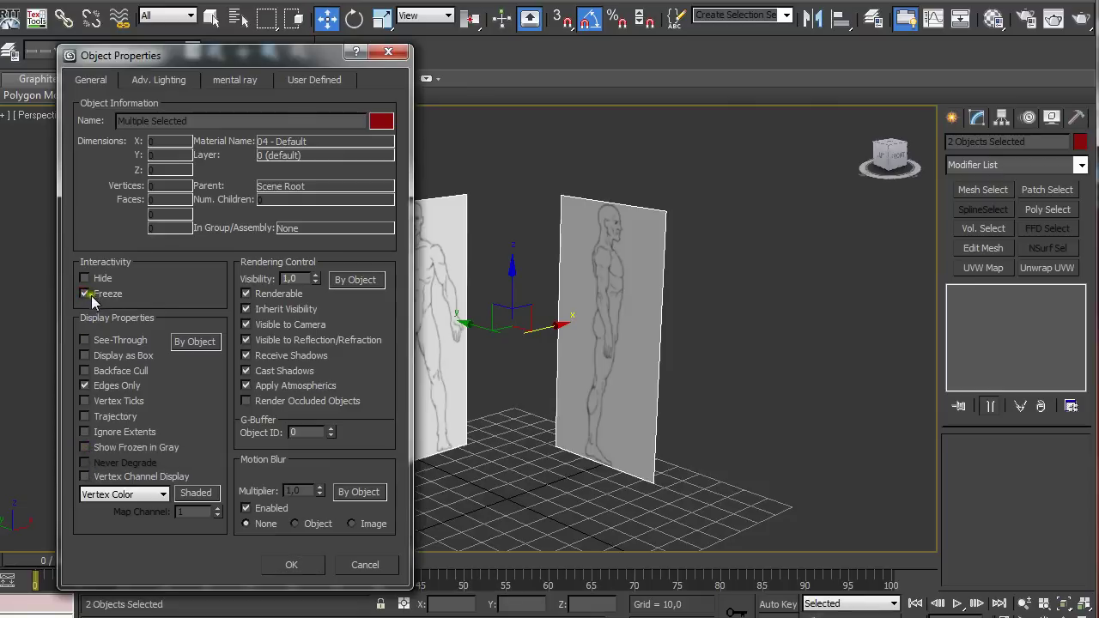
pyautogui.click(246, 294)
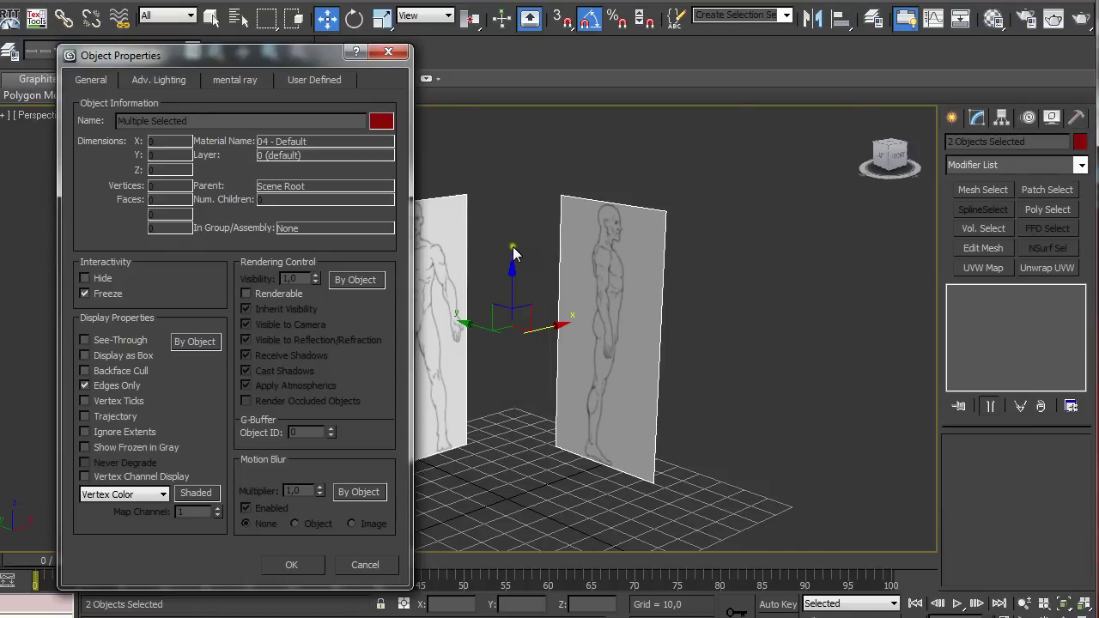
pyautogui.click(291, 564)
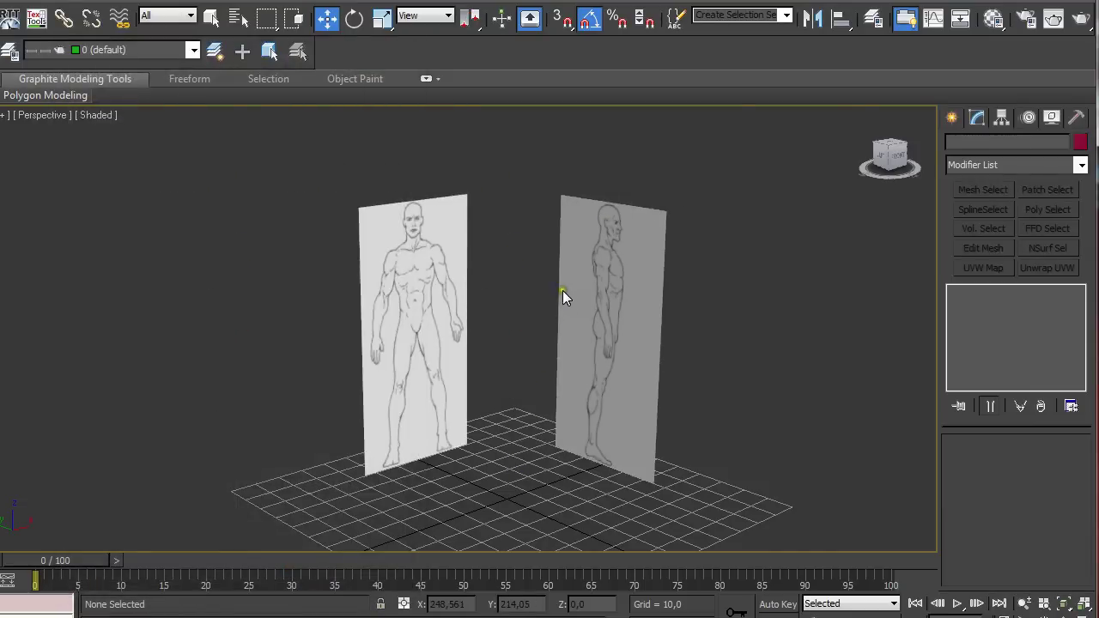
pyautogui.moveTo(562, 290); pyautogui.dragTo(572, 287, button='middle')
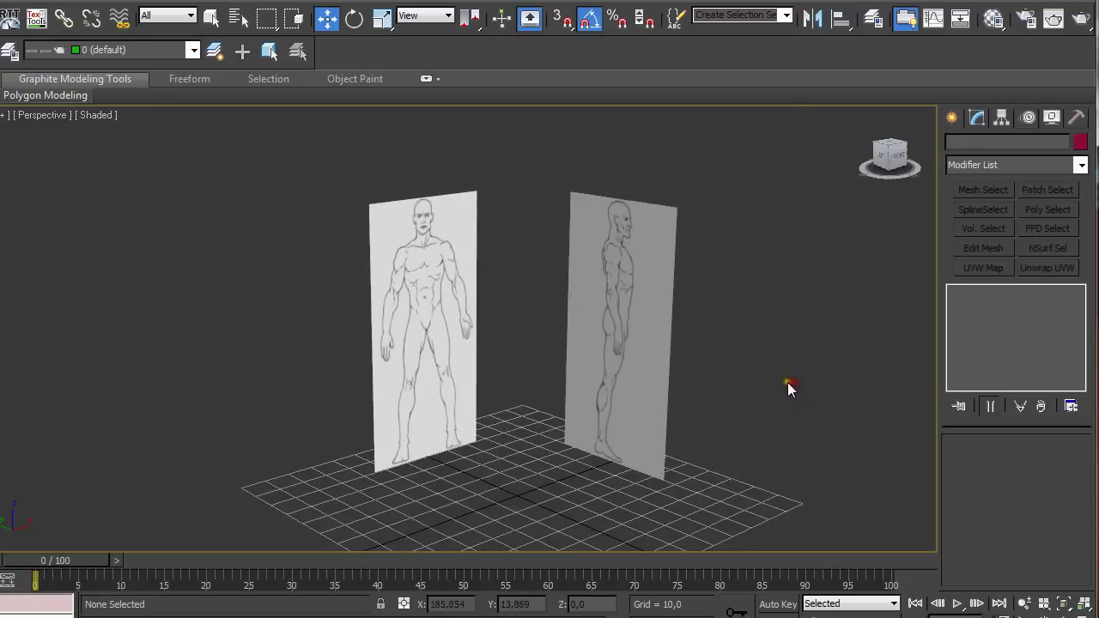
pyautogui.click(625, 277)
pyautogui.moveTo(537, 380); pyautogui.dragTo(511, 372, button='middle')
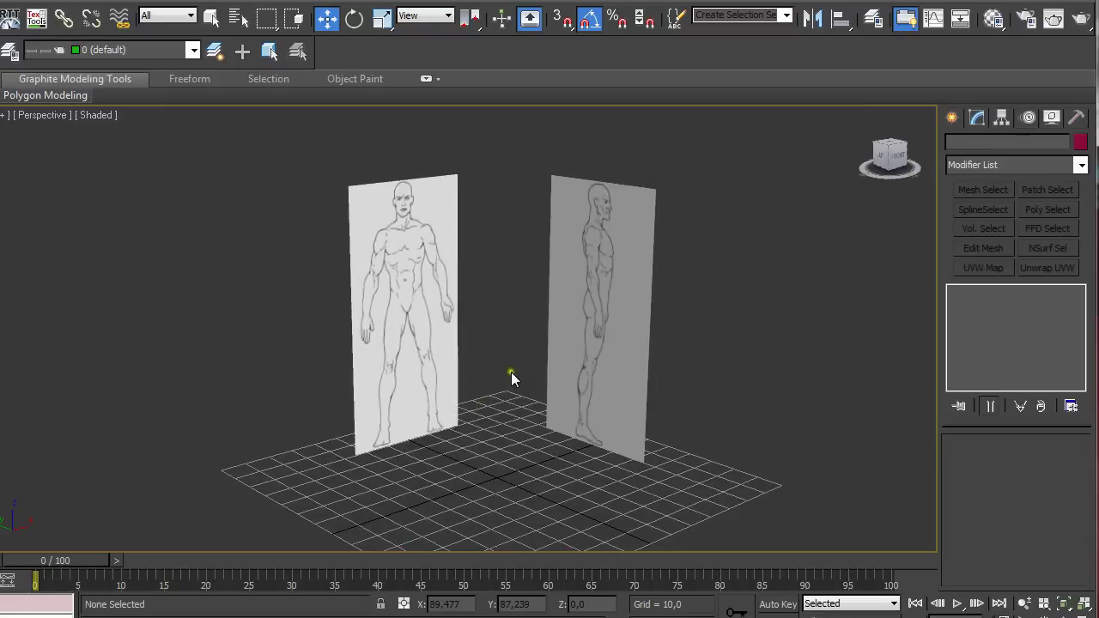
pyautogui.middleClick(512, 378)
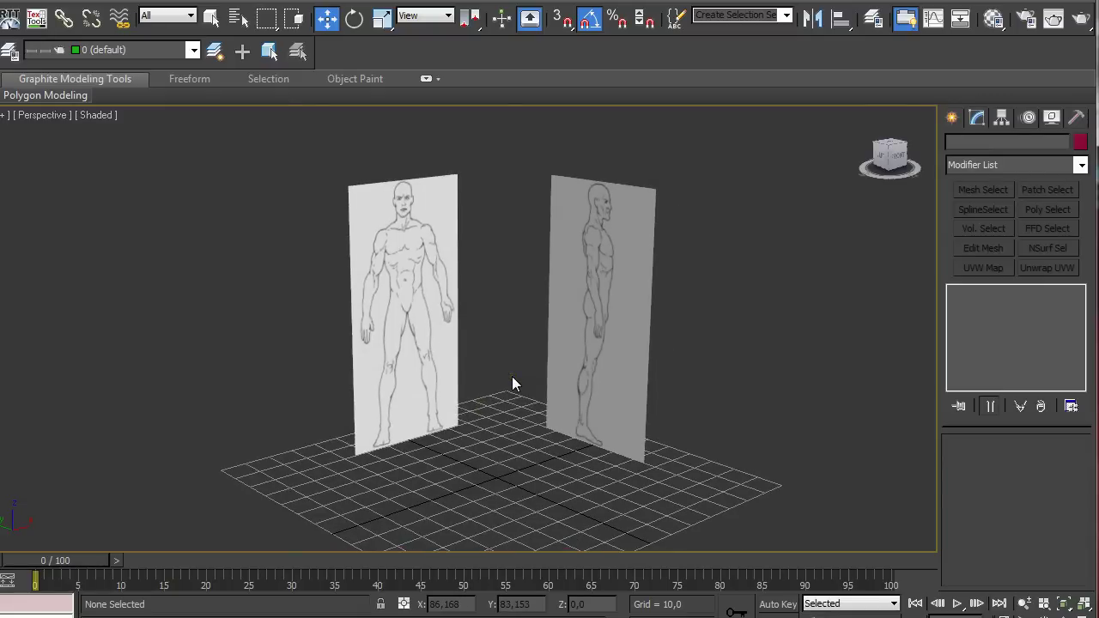